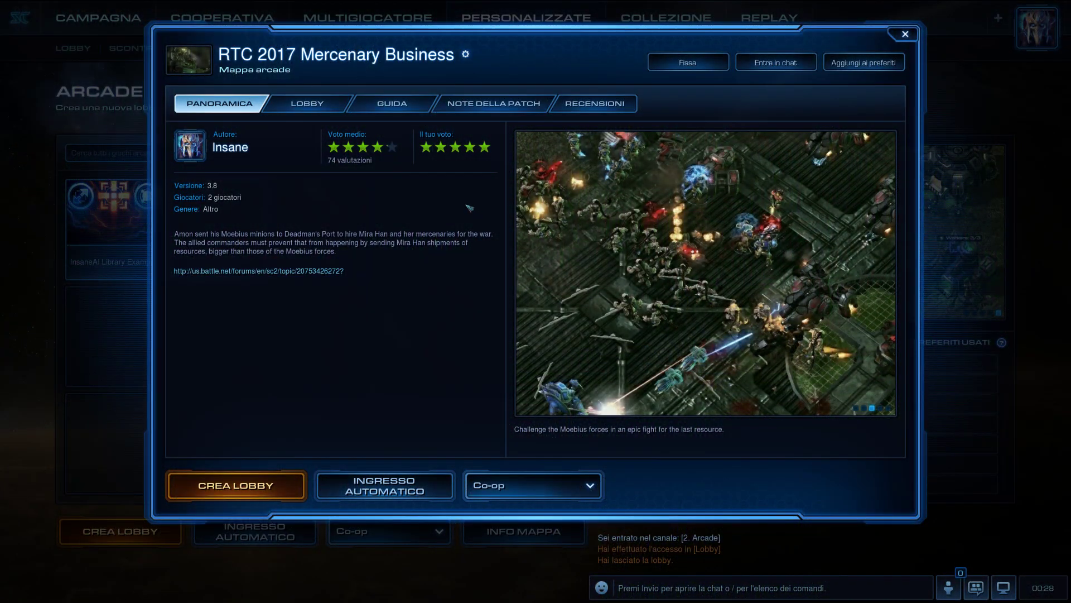
# Step: Browse the map's Lobby, Patch Notes and Reviews tabs
pyautogui.click(311, 107)
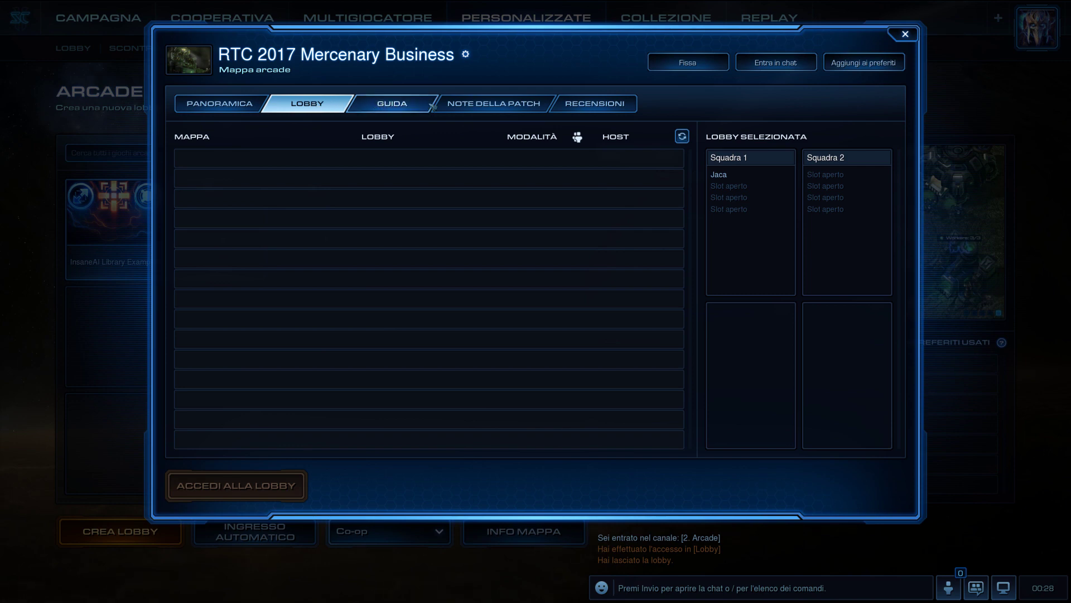
pyautogui.click(438, 105)
pyautogui.click(607, 109)
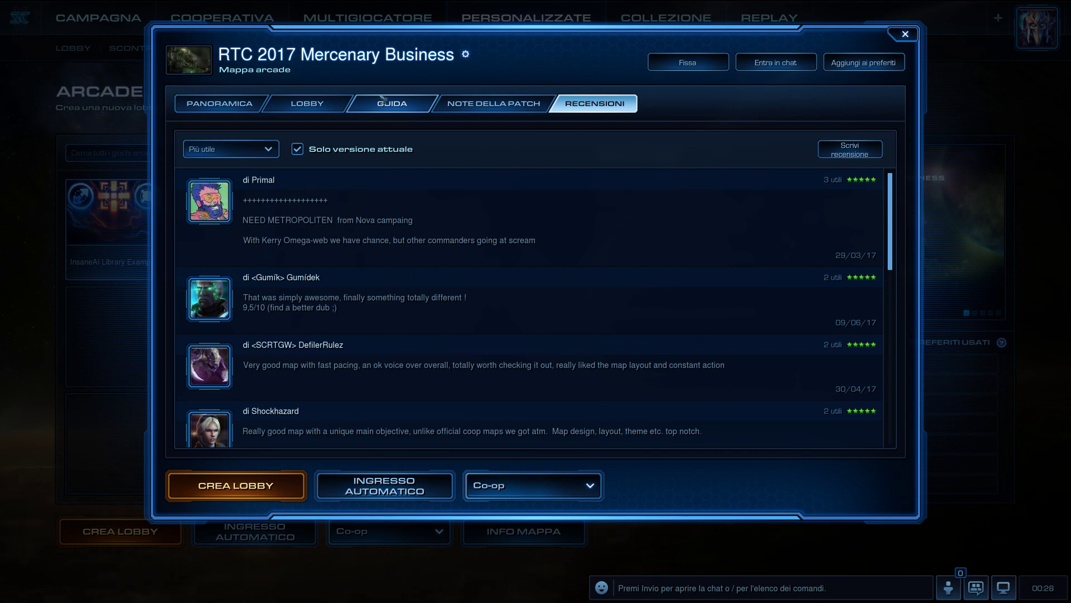
pyautogui.scroll(-5, 466, 173)
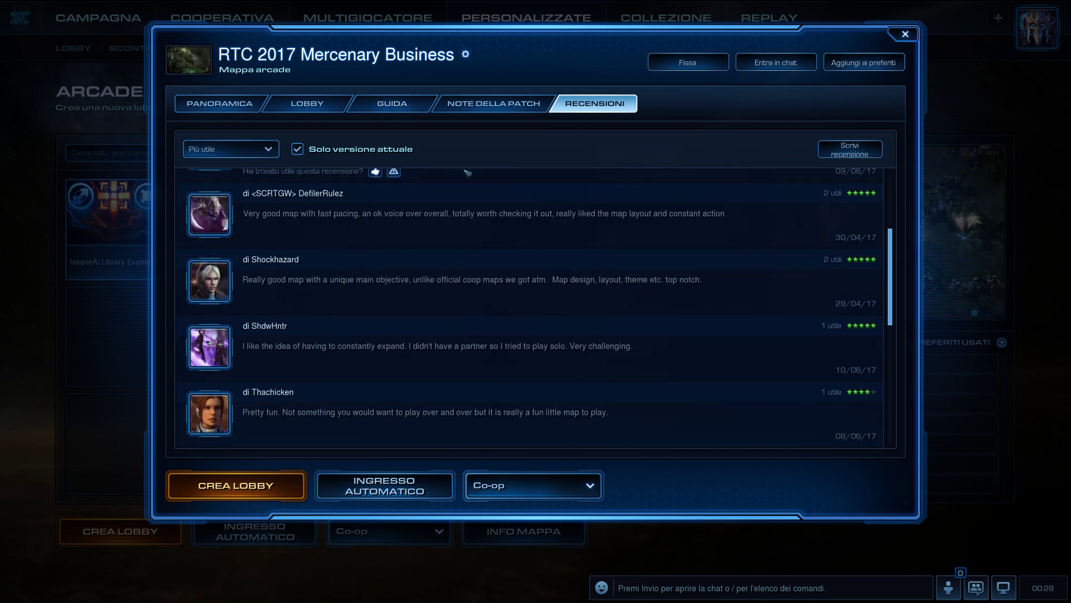
pyautogui.scroll(-4, 465, 173)
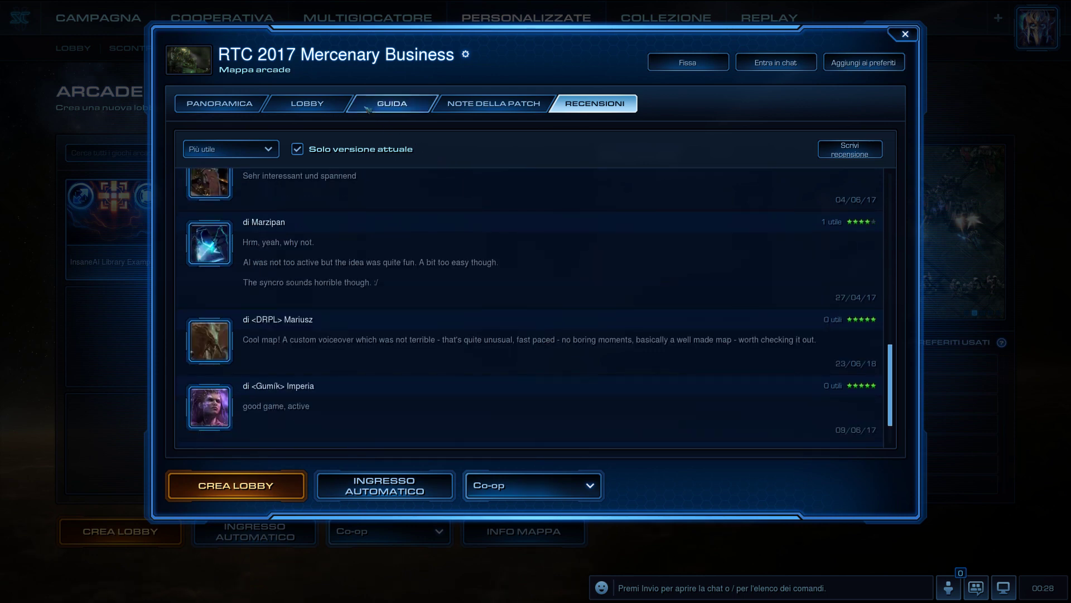
# Step: Return to Overview and cycle the screenshots to the base-assault gameplay image
pyautogui.click(246, 105)
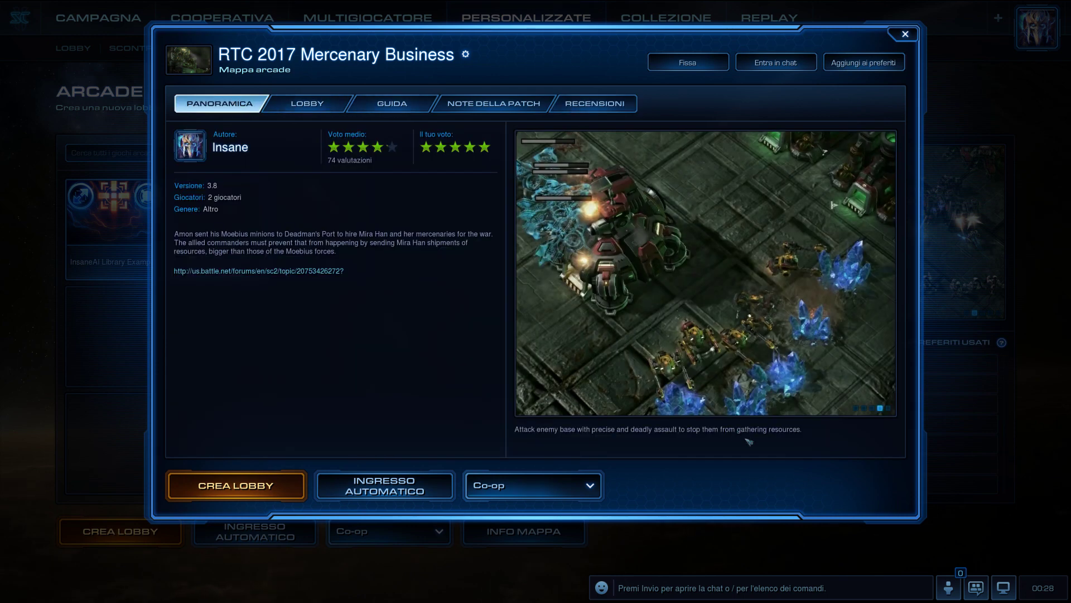
pyautogui.click(889, 409)
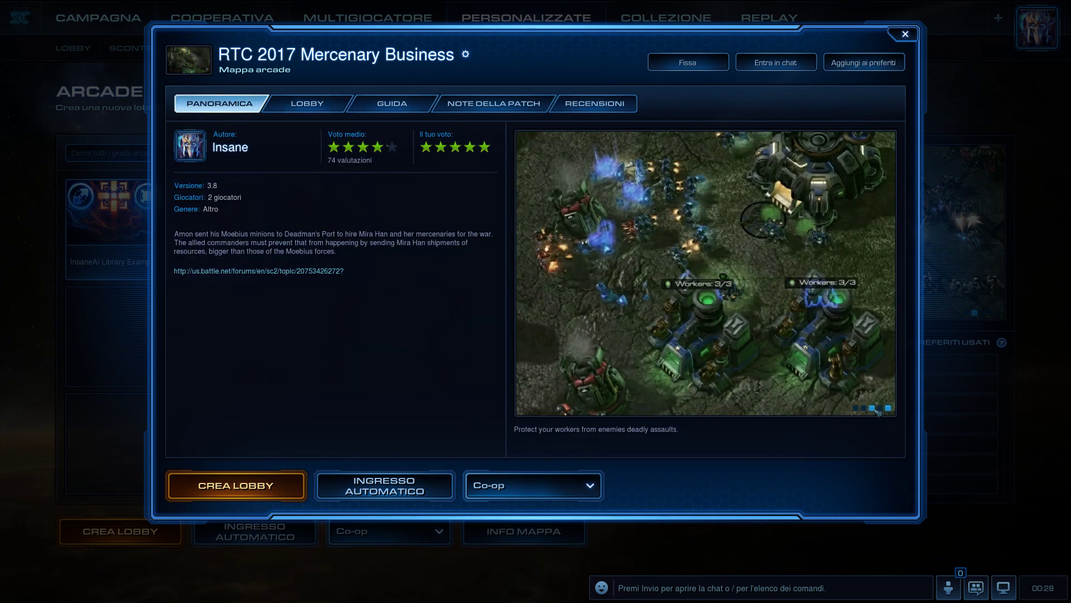
pyautogui.click(880, 408)
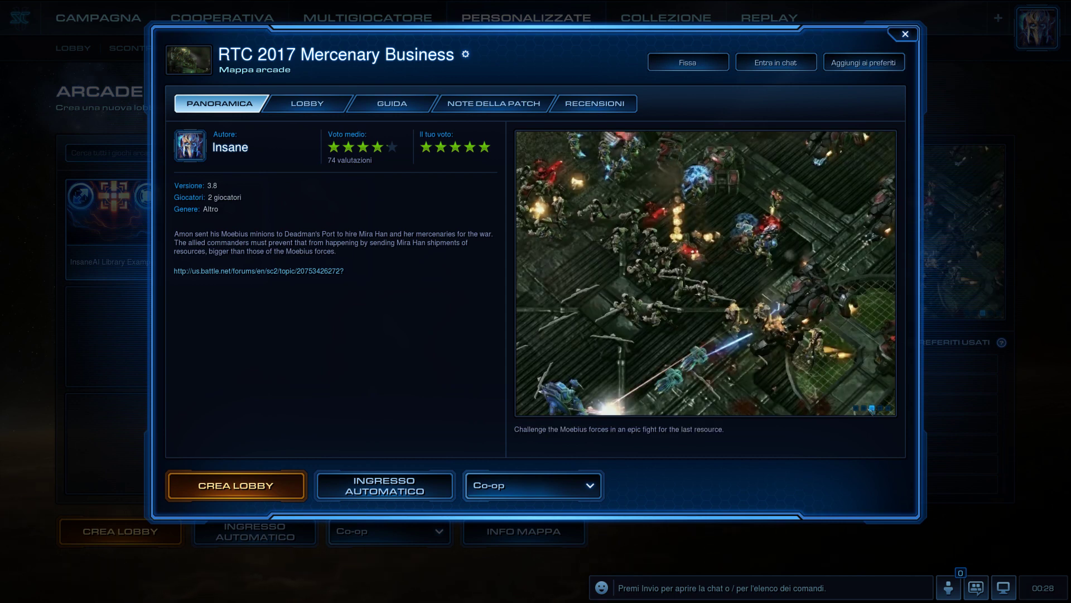
pyautogui.click(865, 409)
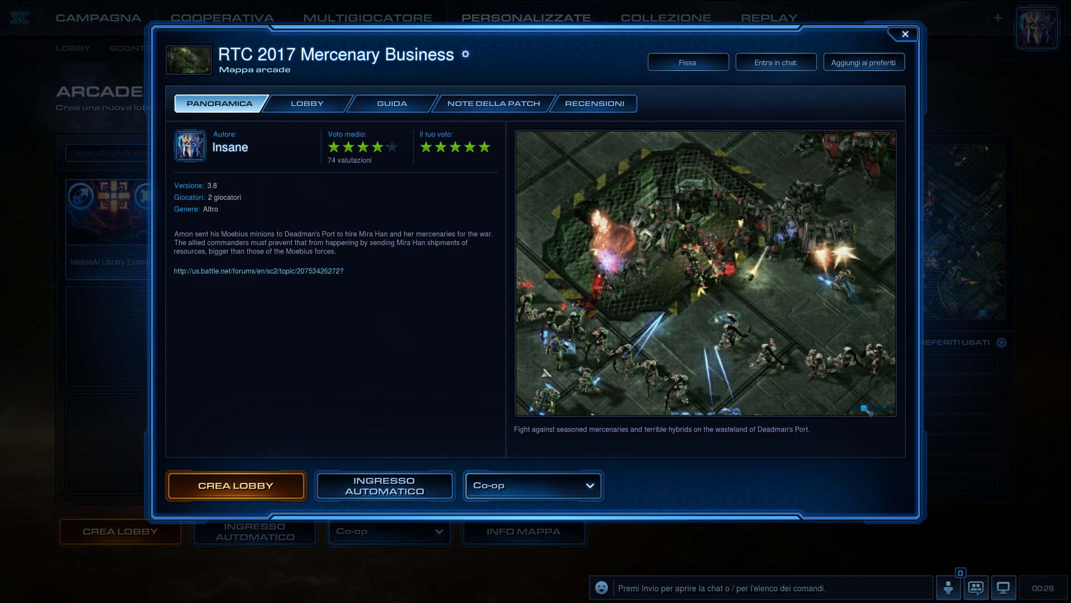
pyautogui.click(857, 408)
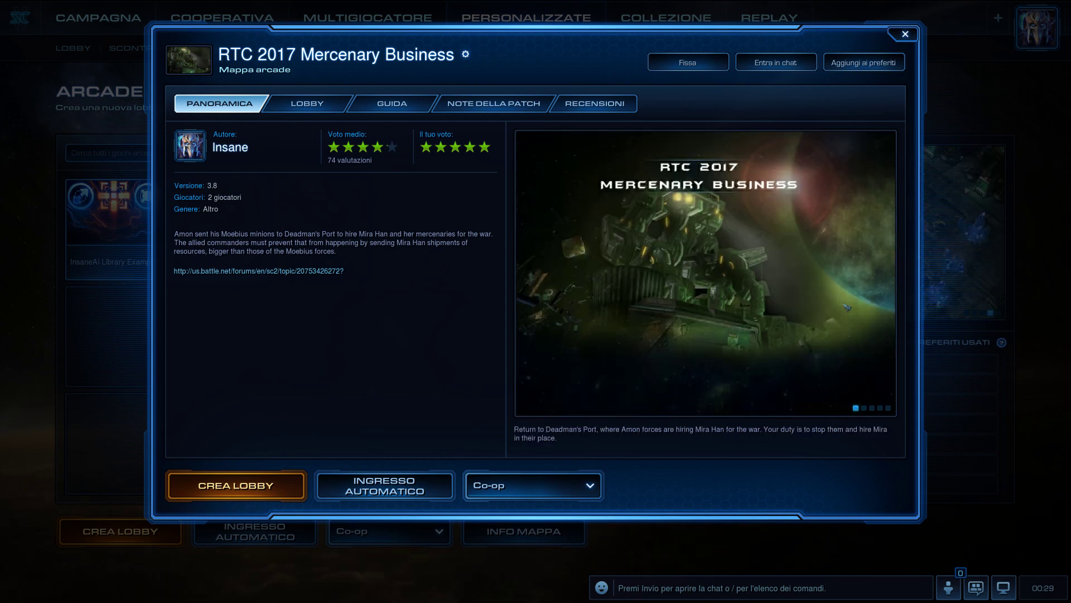
pyautogui.click(881, 408)
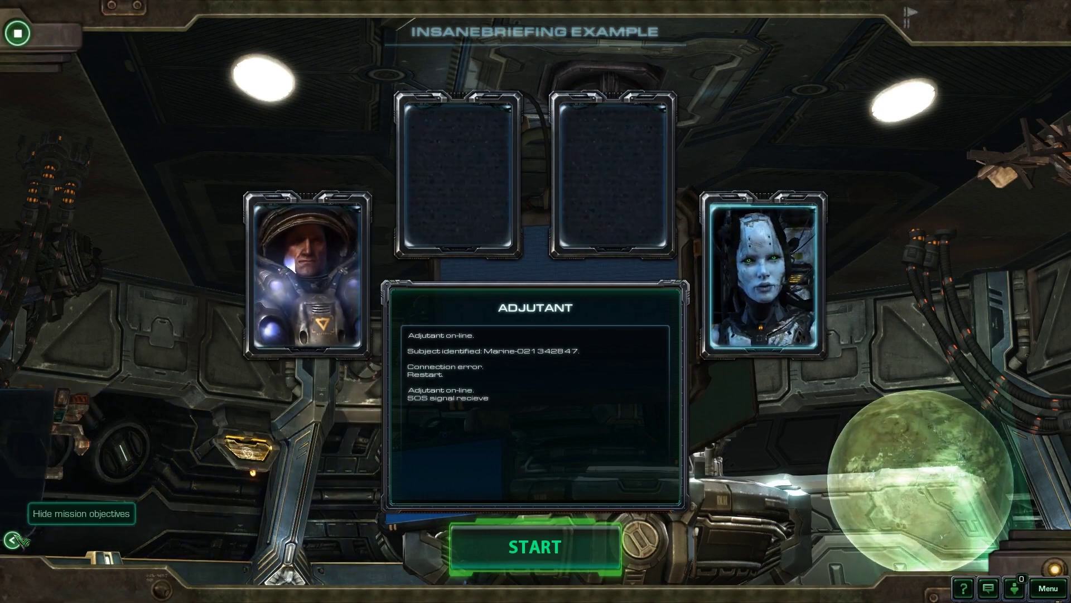
# Step: Show the mission objectives through the adjutant briefing, then hide them at the end
pyautogui.click(12, 540)
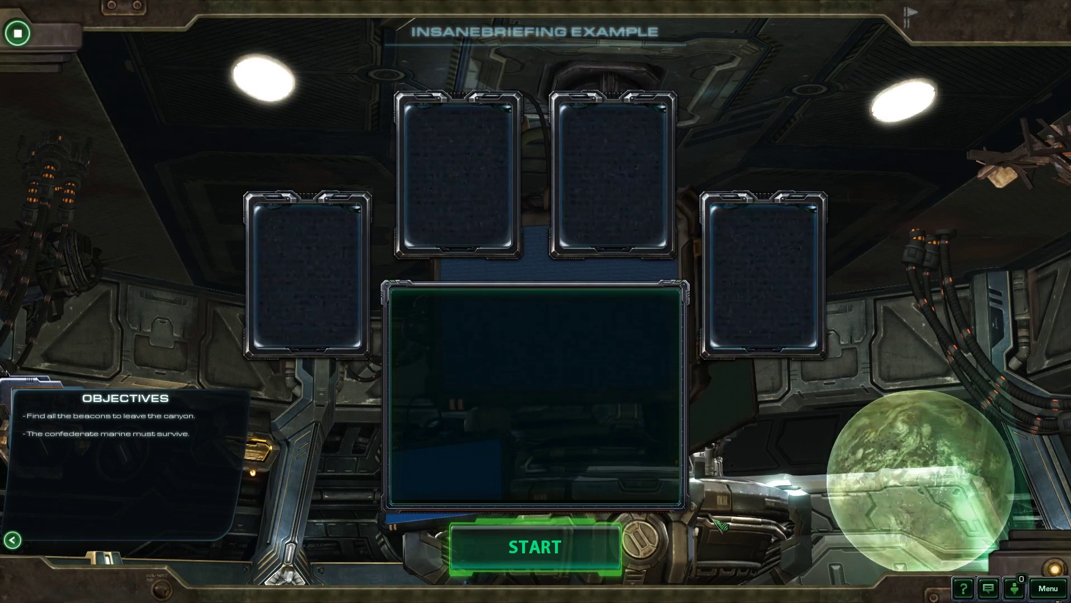
pyautogui.click(12, 540)
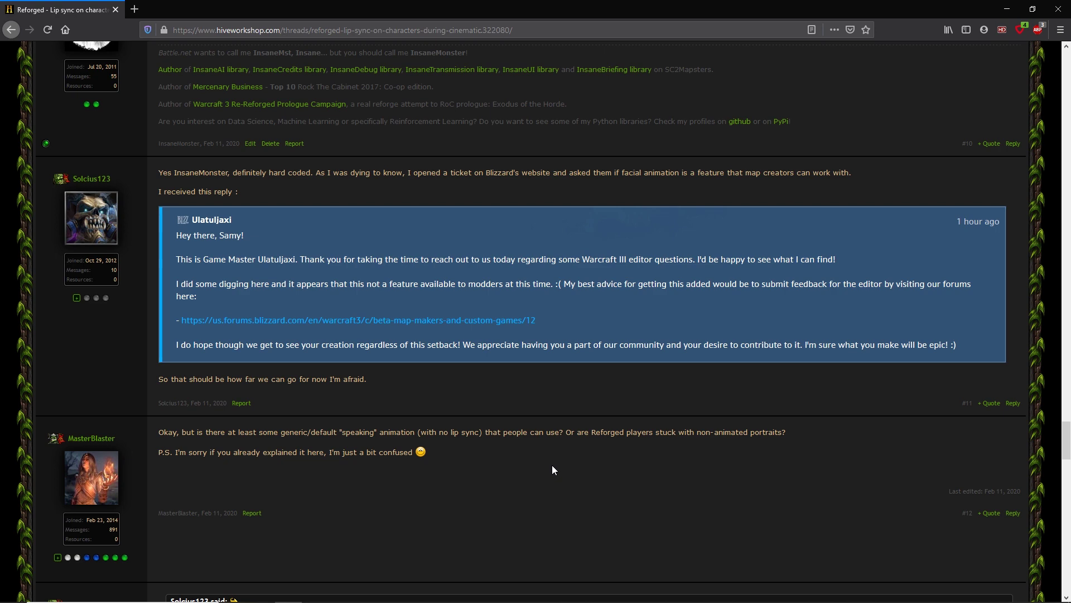
# Step: Scroll the Hive Workshop lip-sync thread up and down
pyautogui.scroll(-3, 510, 434)
pyautogui.scroll(4, 510, 433)
pyautogui.scroll(-1, 510, 433)
pyautogui.scroll(2, 509, 429)
pyautogui.scroll(-2, 511, 424)
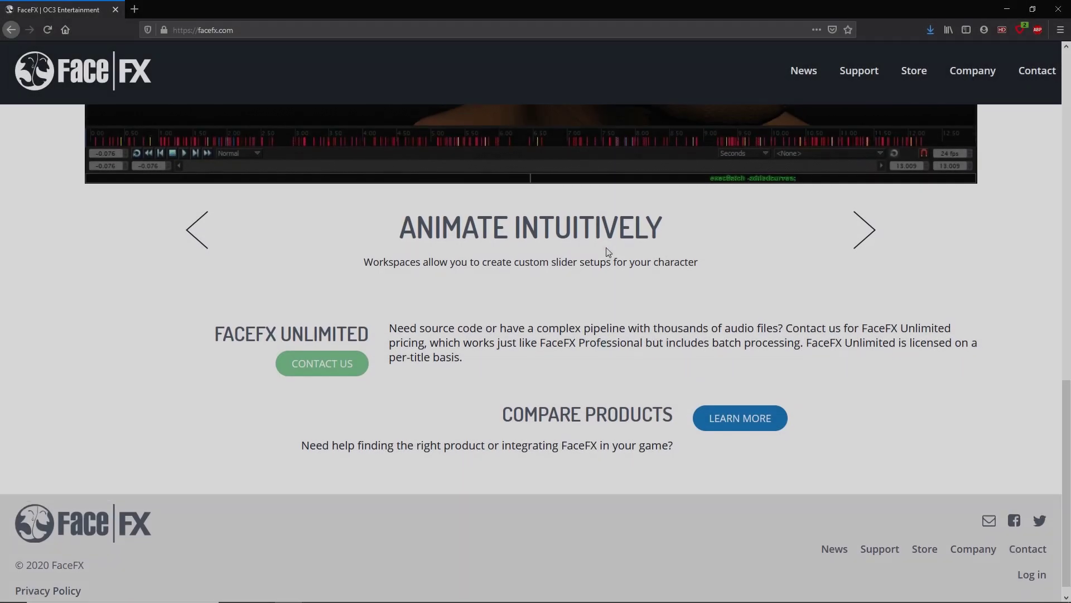
# Step: Open the FaceFX no-save evaluation download page from facefx.com and read through it
pyautogui.scroll(-1, 608, 252)
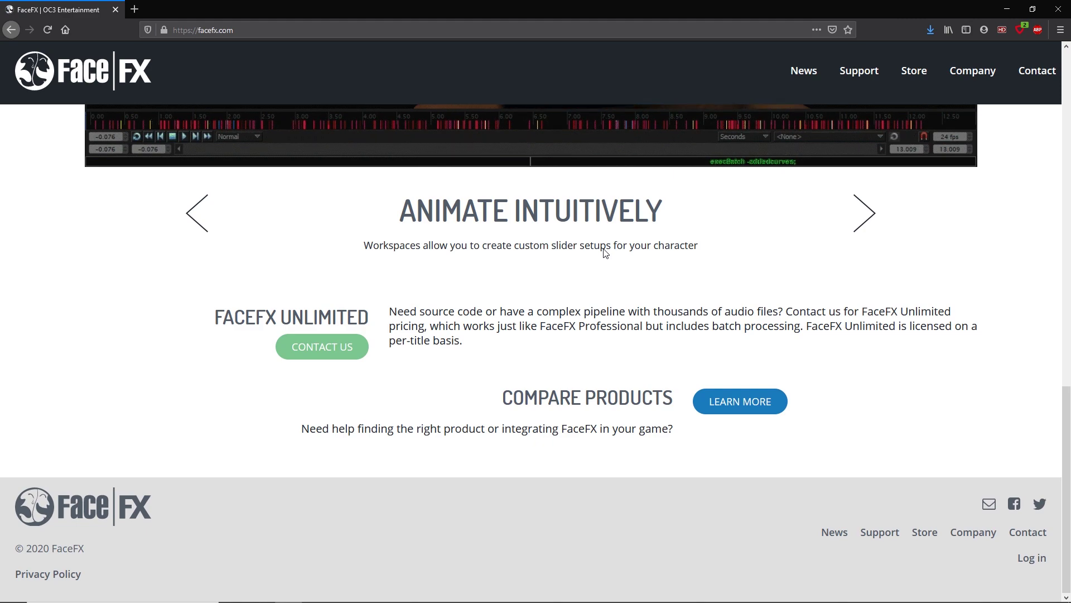
pyautogui.scroll(15, 610, 259)
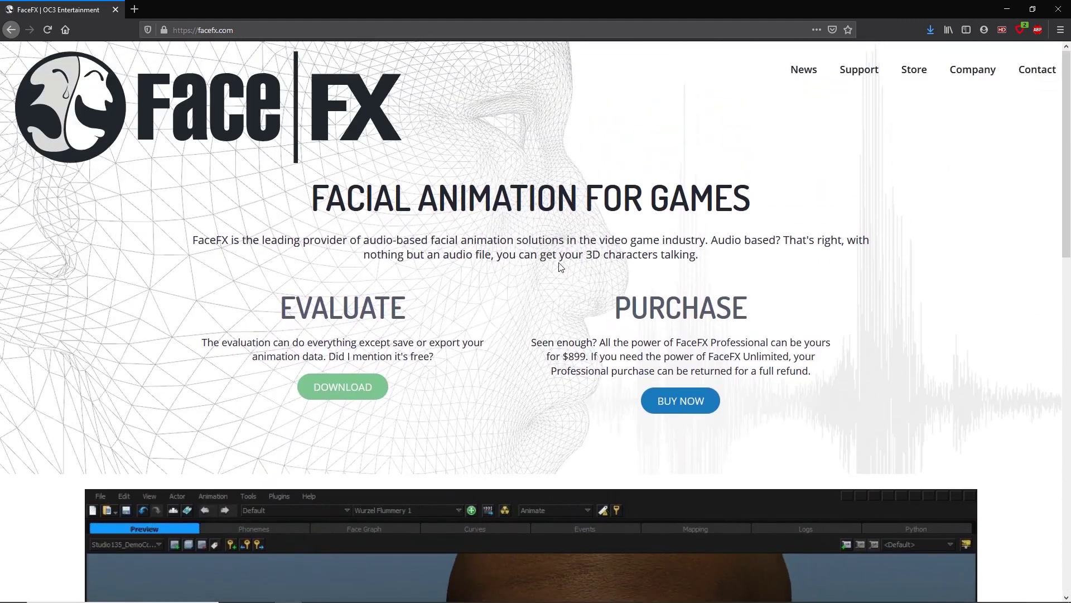
pyautogui.click(345, 389)
pyautogui.scroll(-1, 417, 330)
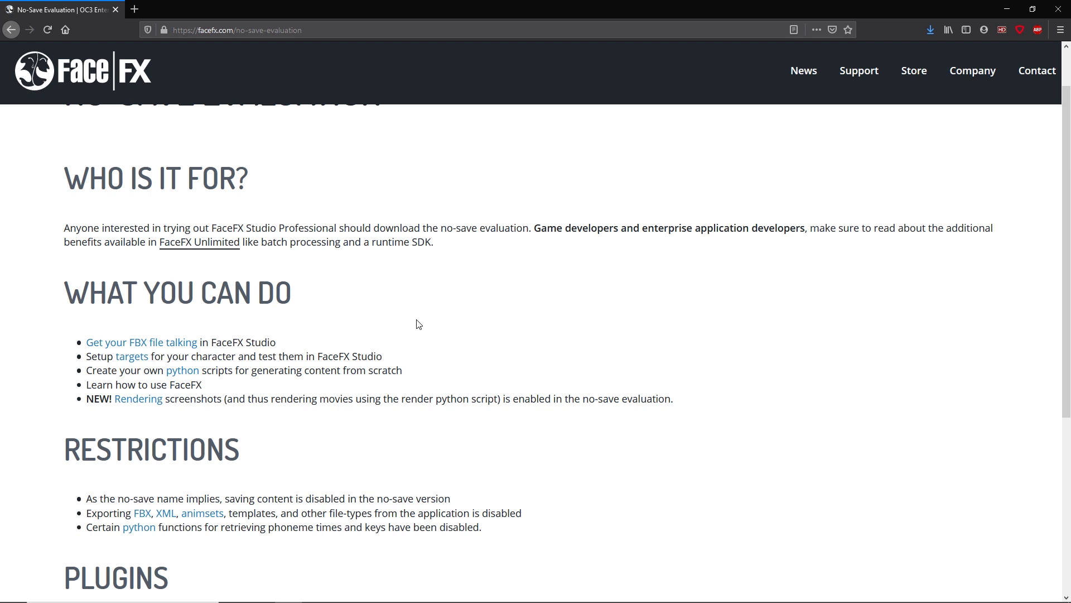
pyautogui.scroll(-4, 419, 324)
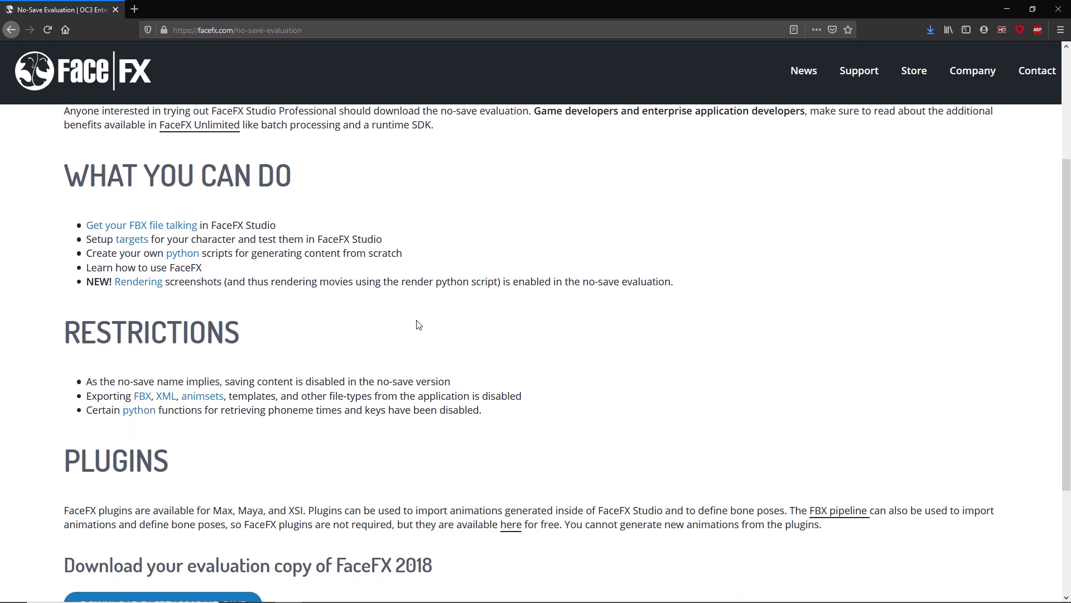
pyautogui.scroll(-2, 417, 323)
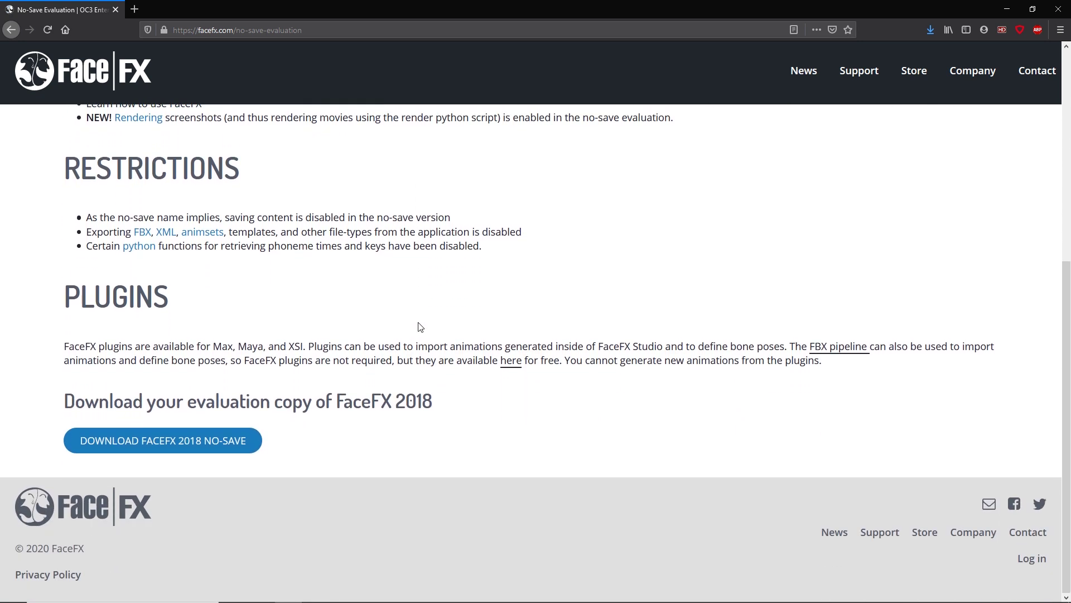
pyautogui.scroll(2, 419, 324)
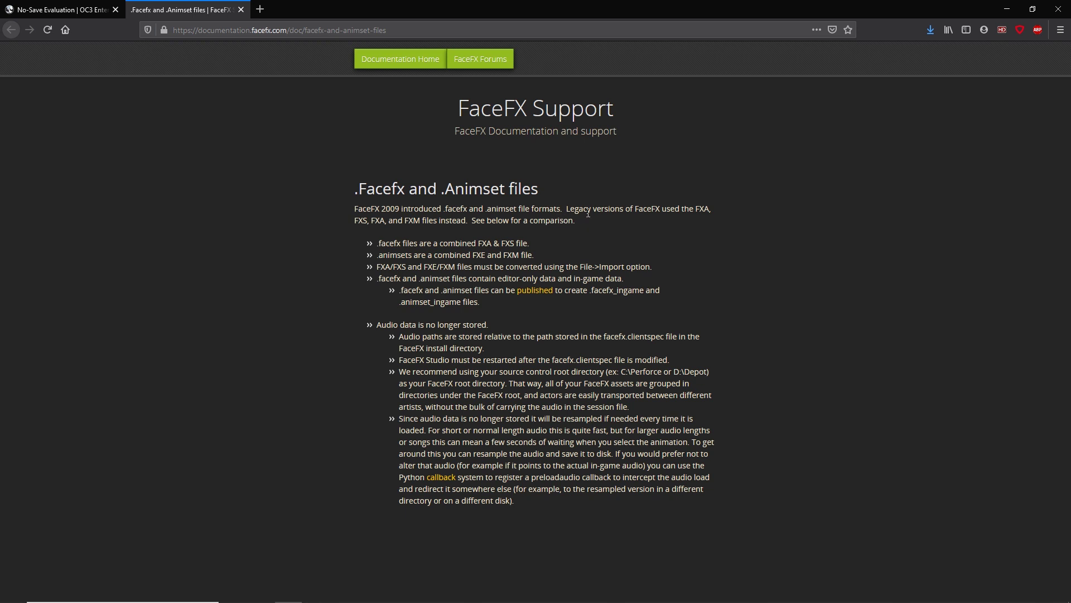
# Step: Highlight the 'Legacy versions' note about older FaceFX file formats
pyautogui.moveTo(567, 210)
pyautogui.mouseDown()
pyautogui.moveTo(630, 210)
pyautogui.moveTo(569, 213)
pyautogui.mouseUp()
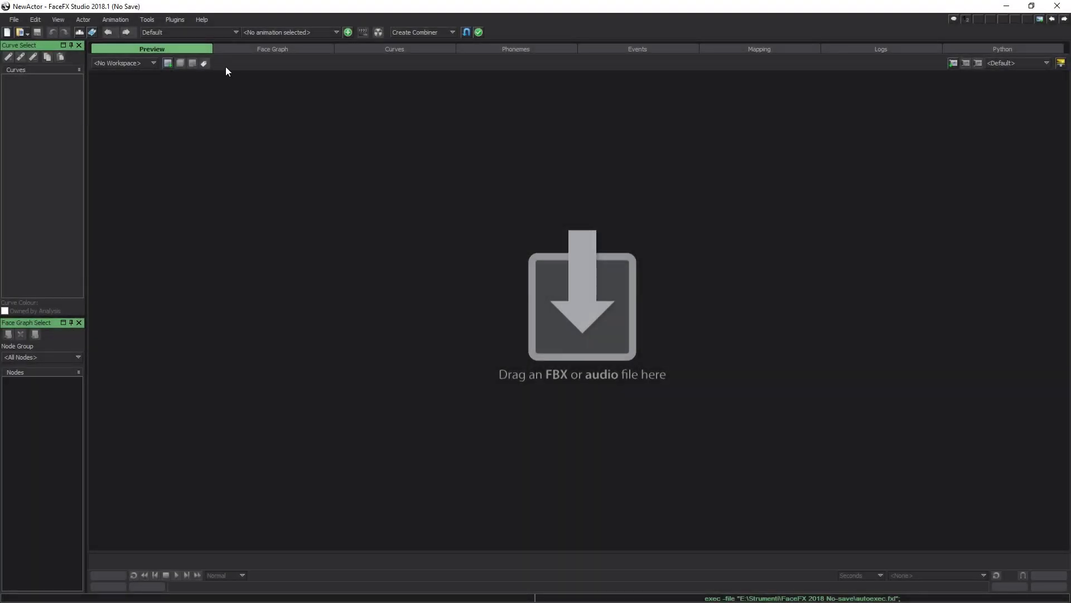
pyautogui.click(208, 34)
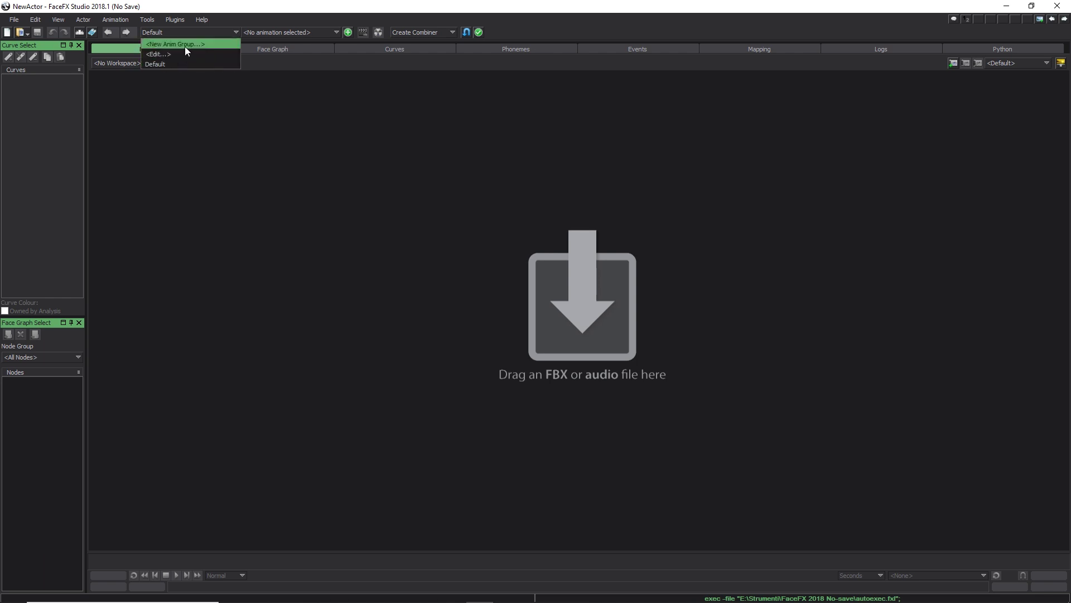
pyautogui.click(283, 33)
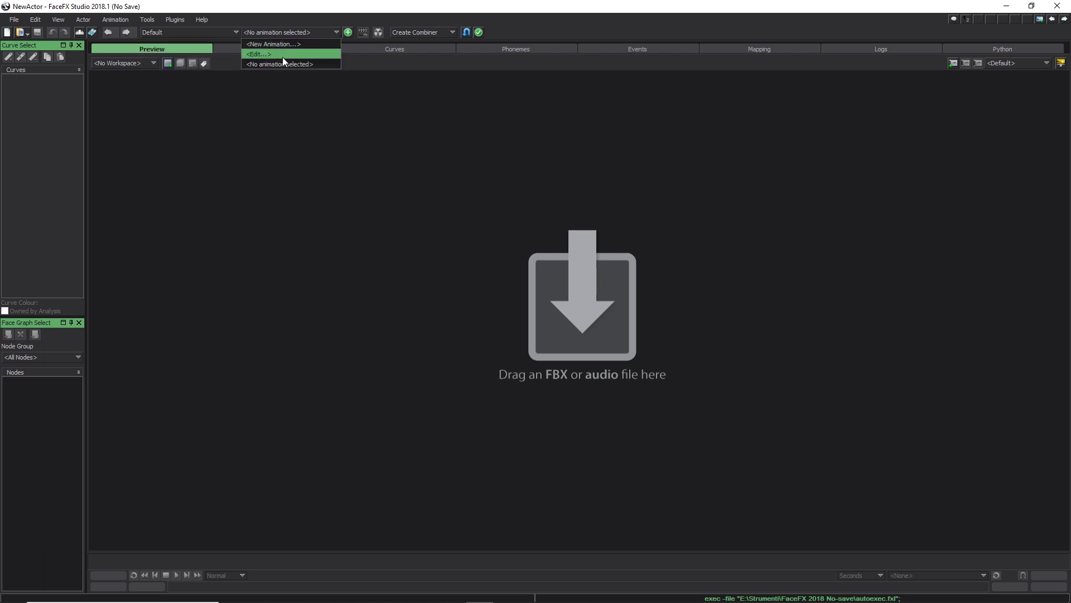
pyautogui.click(210, 29)
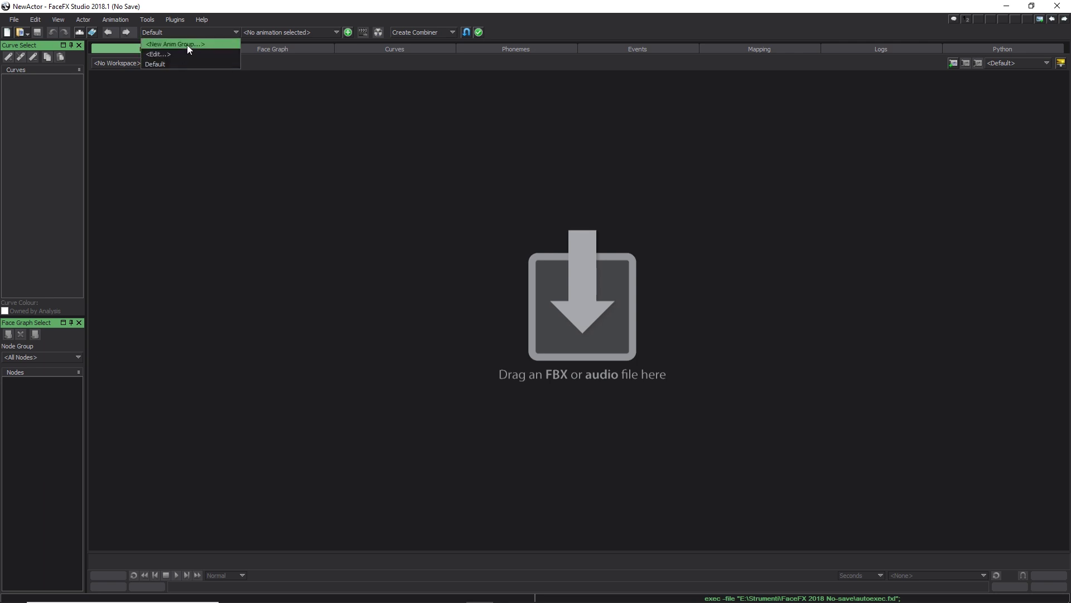
pyautogui.click(236, 32)
pyautogui.click(276, 32)
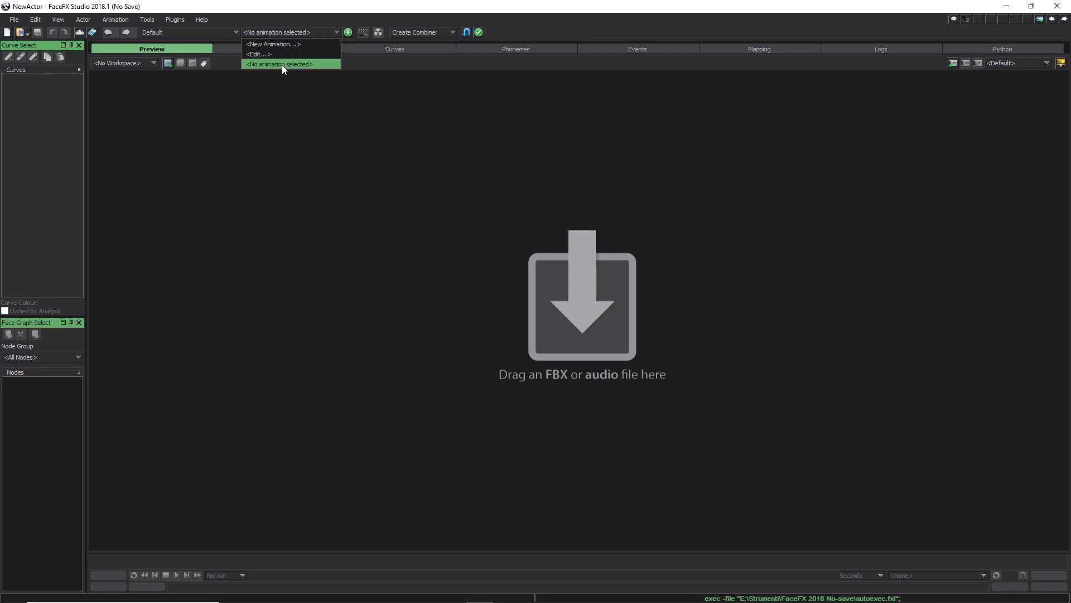
pyautogui.click(447, 117)
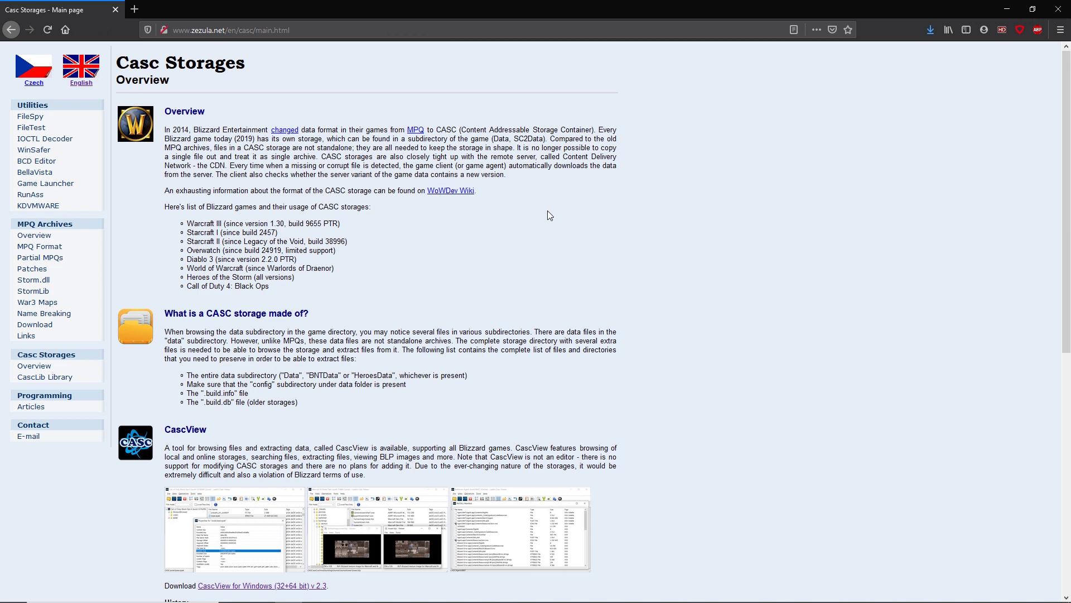
# Step: Scroll the Casc Storages page down to the CascView section and back to the top
pyautogui.scroll(-4, 516, 215)
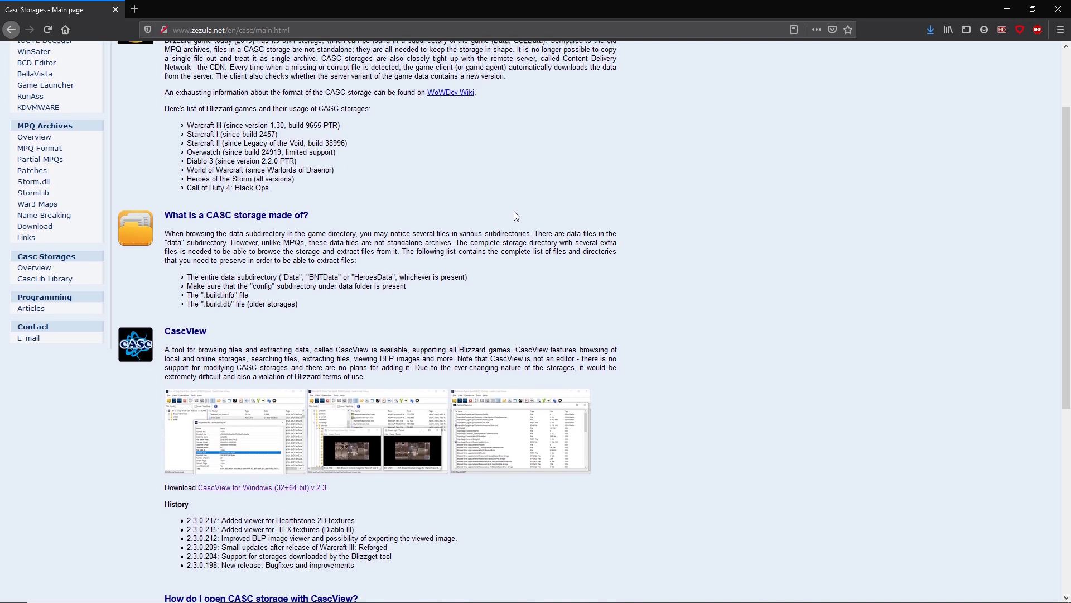
pyautogui.scroll(-5, 514, 216)
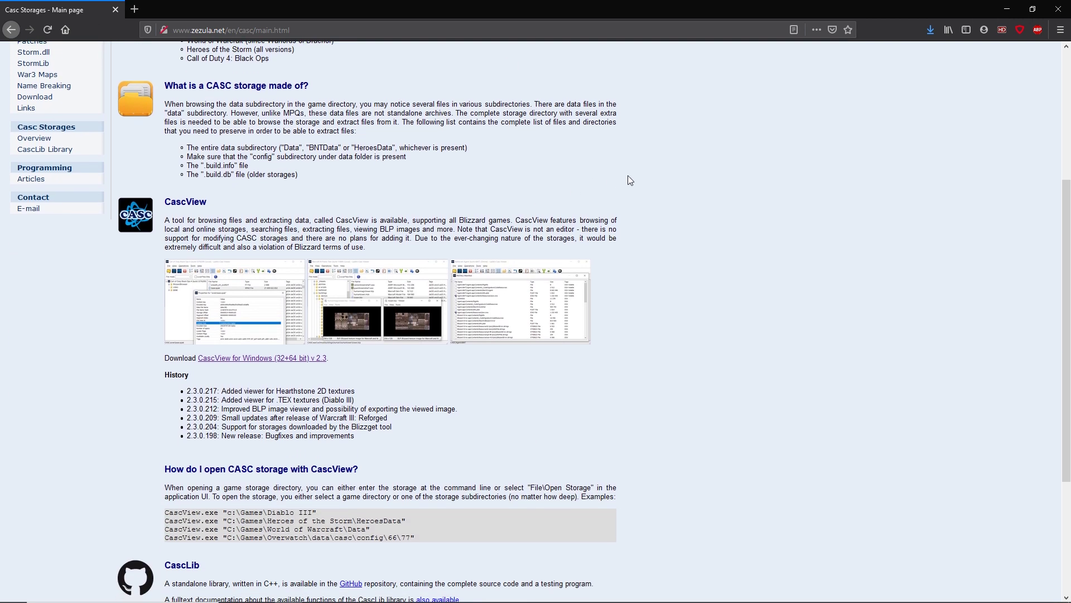
pyautogui.scroll(-4, 652, 169)
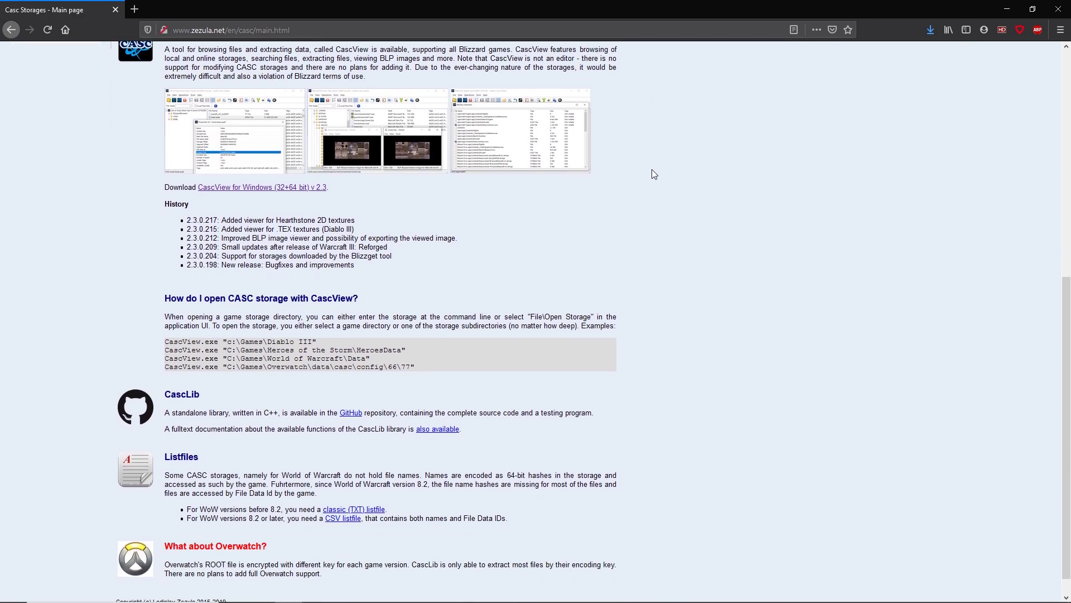
pyautogui.scroll(4, 652, 171)
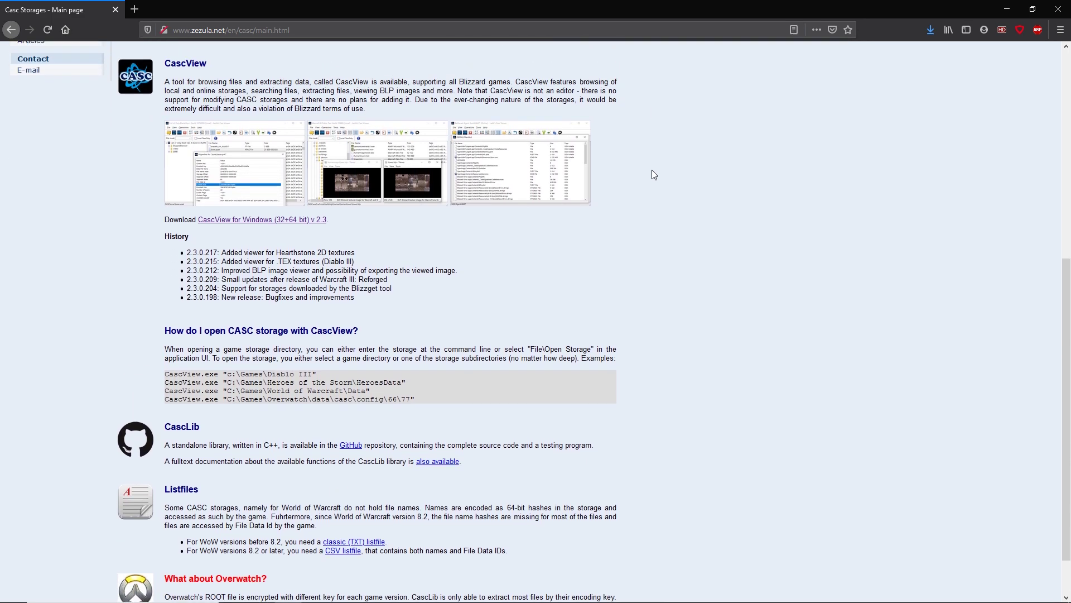
pyautogui.scroll(4, 654, 175)
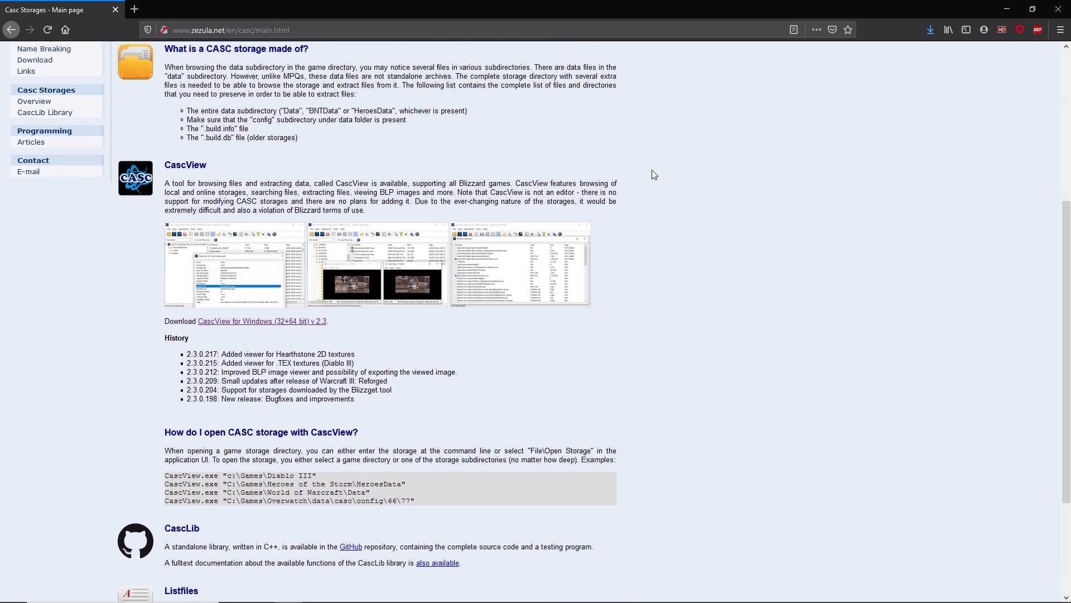
pyautogui.scroll(6, 654, 175)
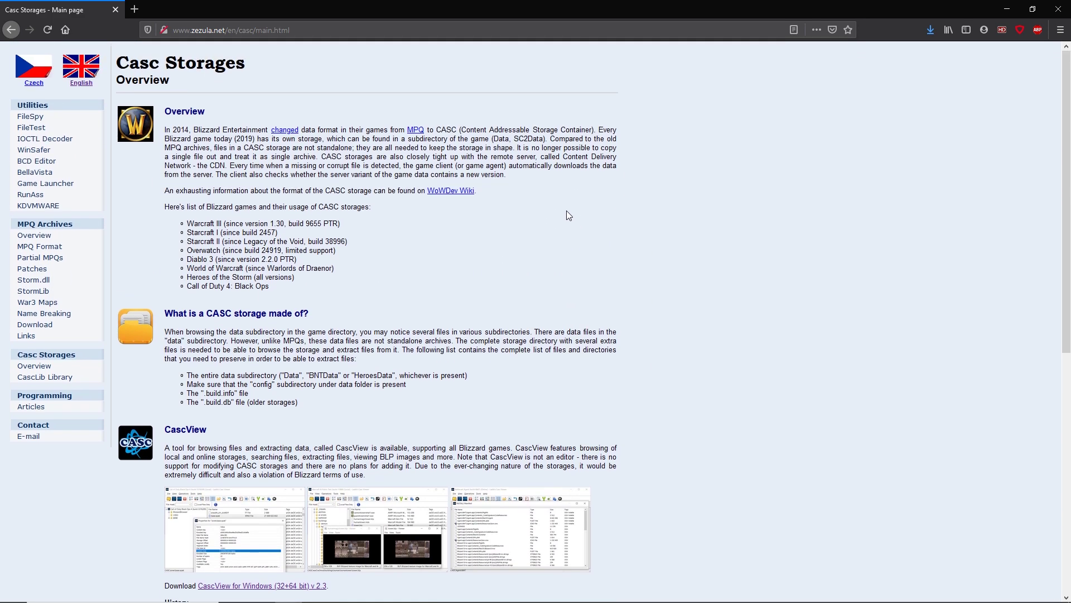
pyautogui.scroll(-4, 567, 215)
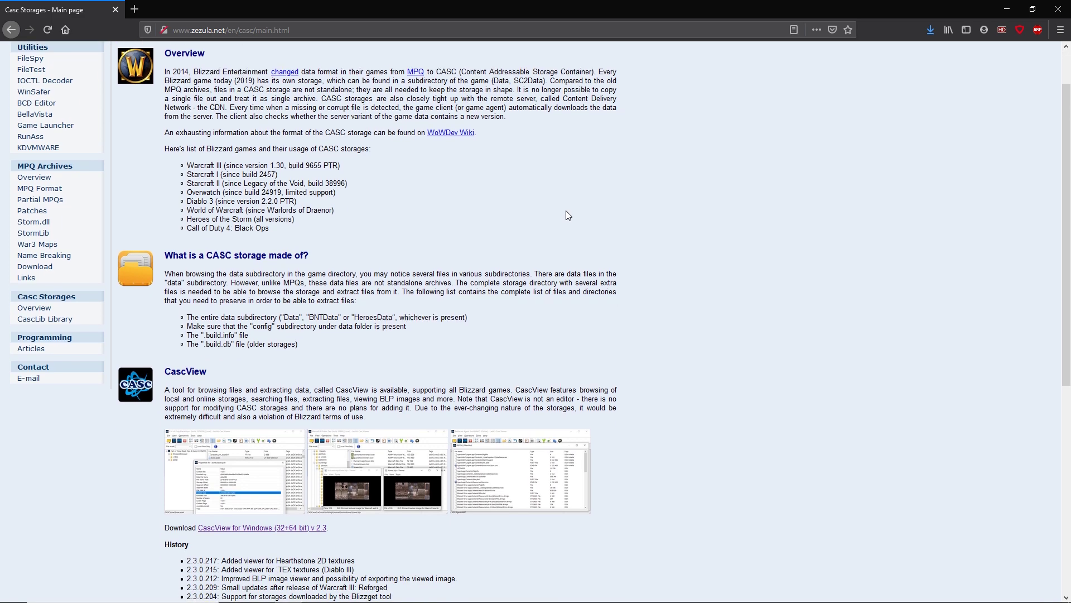
pyautogui.scroll(-10, 568, 215)
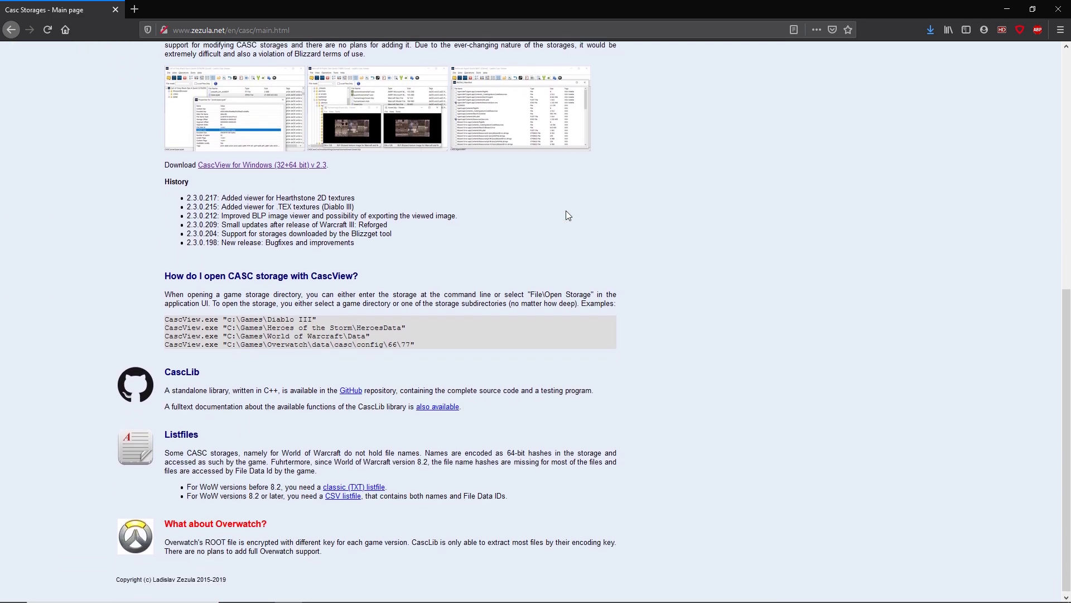
pyautogui.scroll(10, 568, 216)
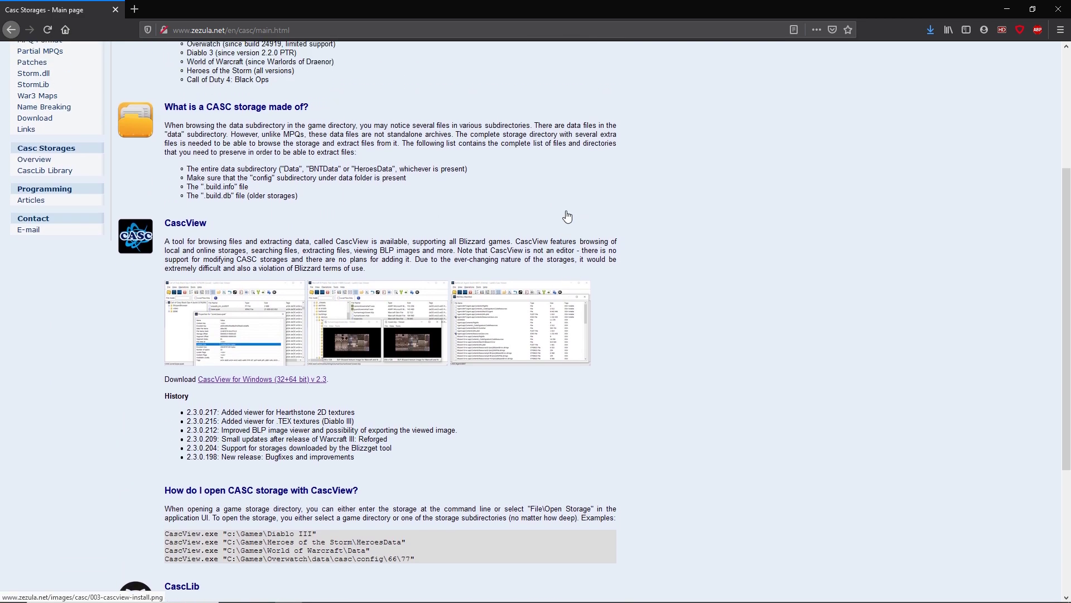
pyautogui.scroll(4, 567, 217)
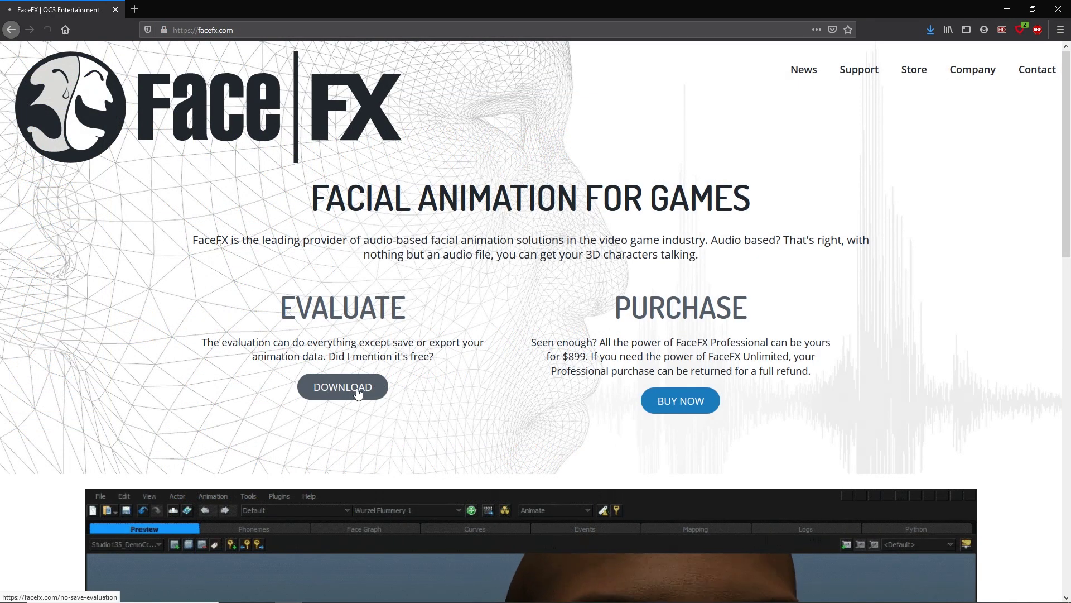
# Step: Open the FaceFX No-Save Evaluation page and read through its export restrictions
pyautogui.click(358, 388)
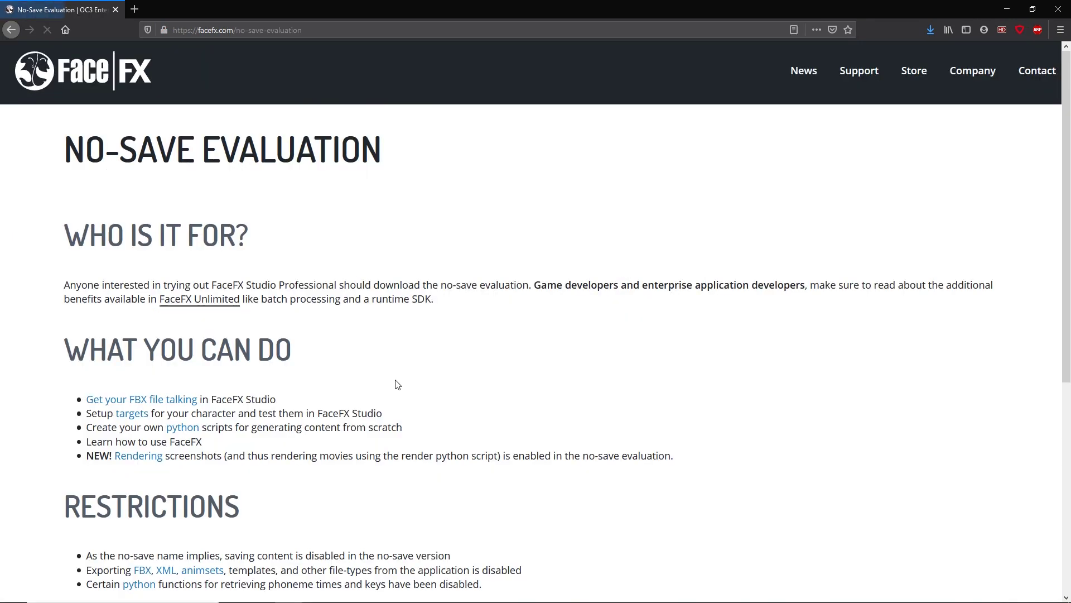
pyautogui.scroll(-2, 417, 338)
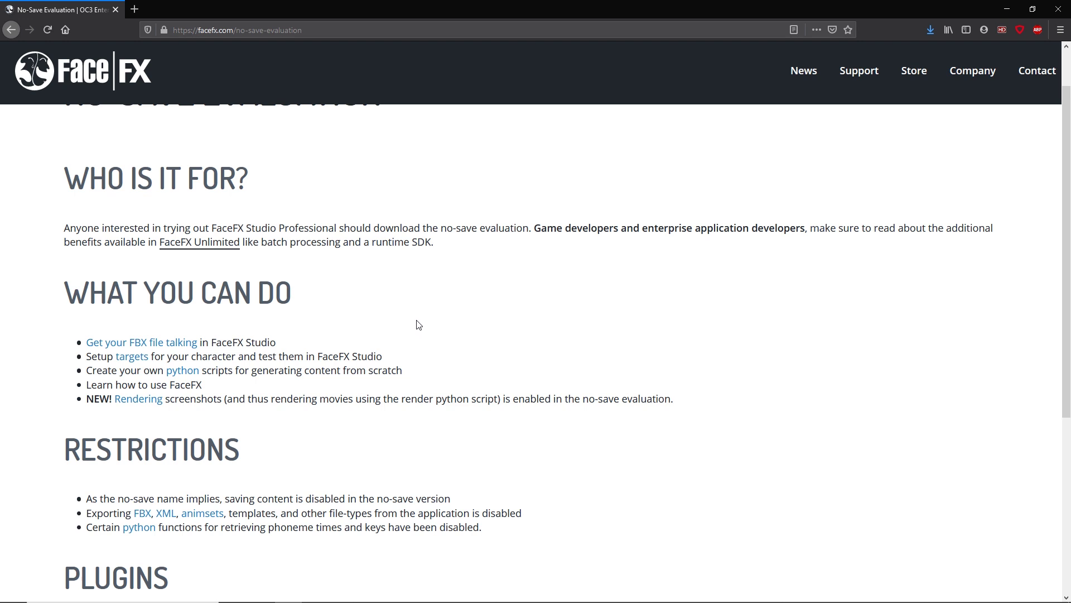
pyautogui.scroll(-5, 419, 325)
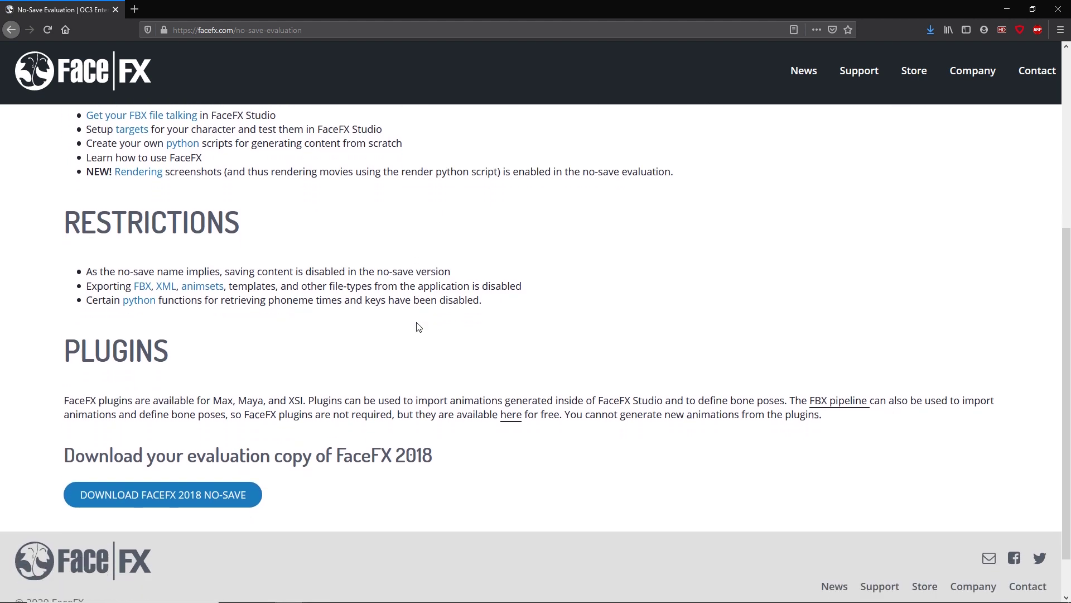
pyautogui.scroll(-1, 418, 327)
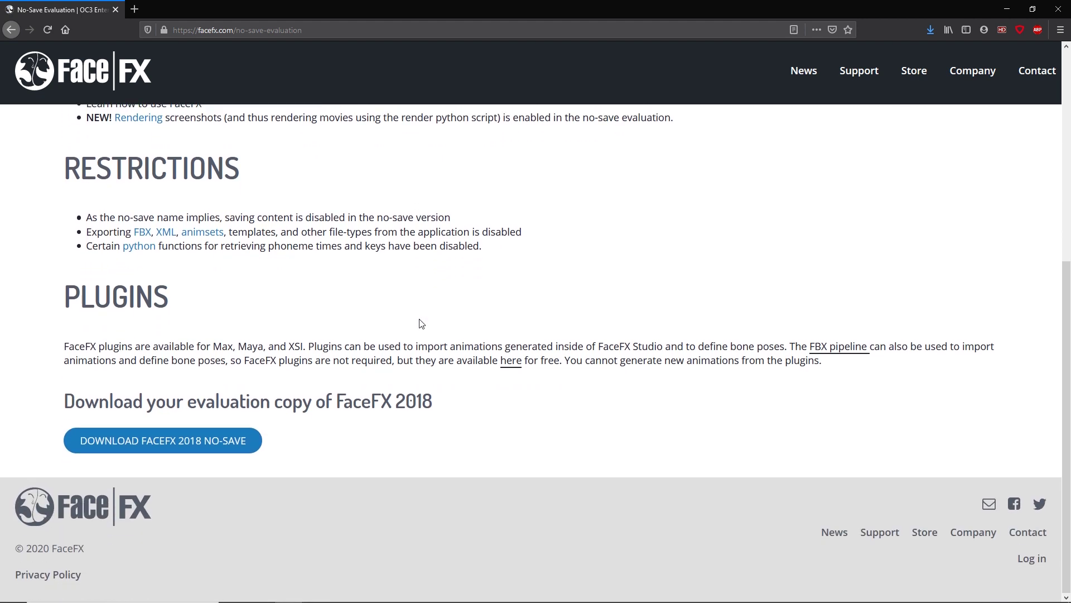
pyautogui.scroll(2, 421, 324)
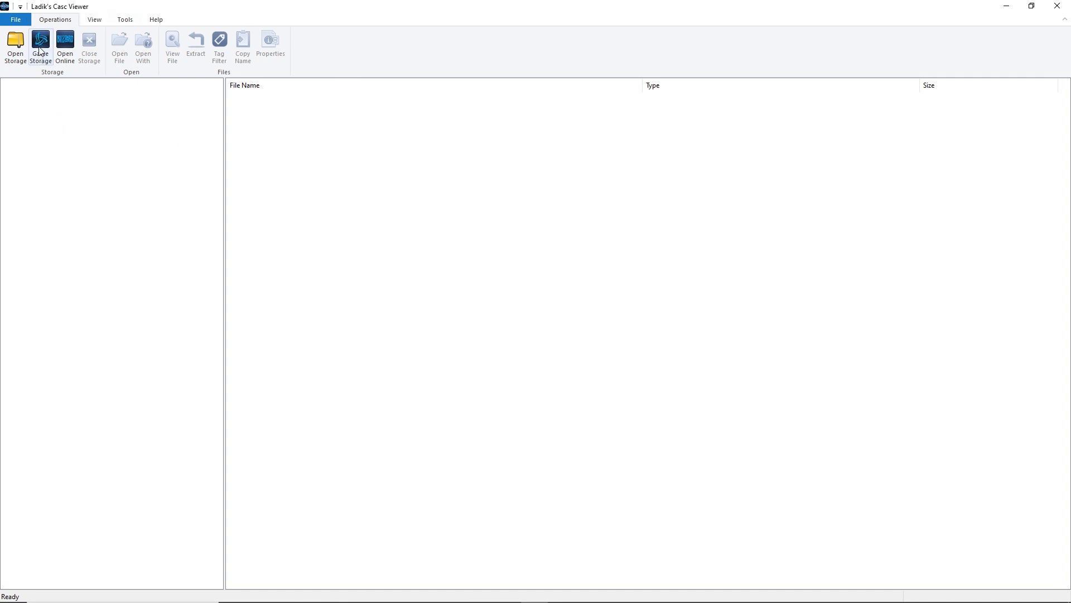
# Step: Load the Warcraft III Reforged local game storage
pyautogui.click(40, 50)
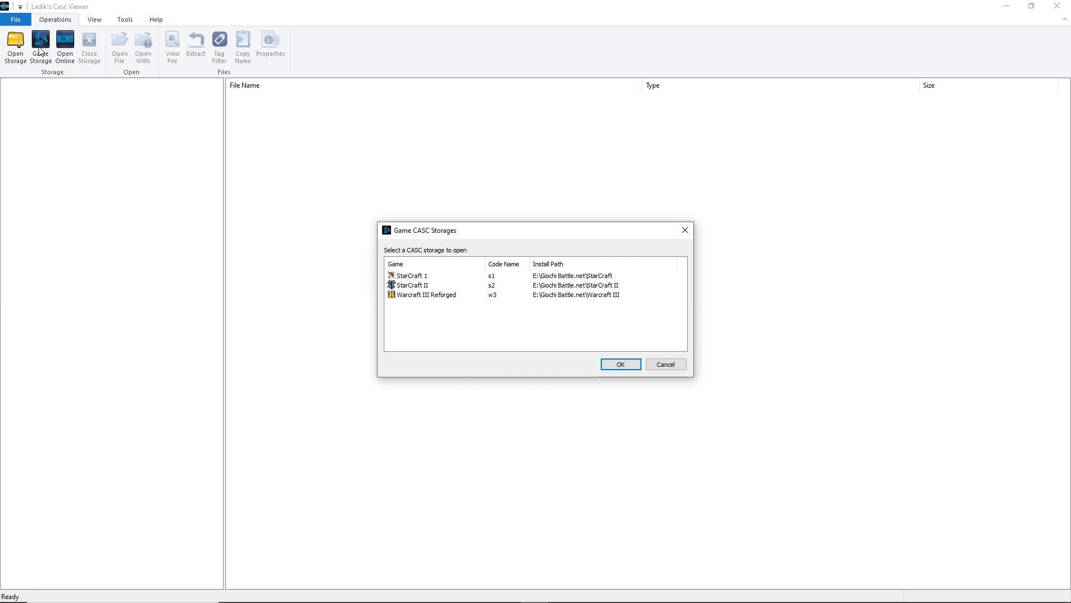
pyautogui.click(435, 296)
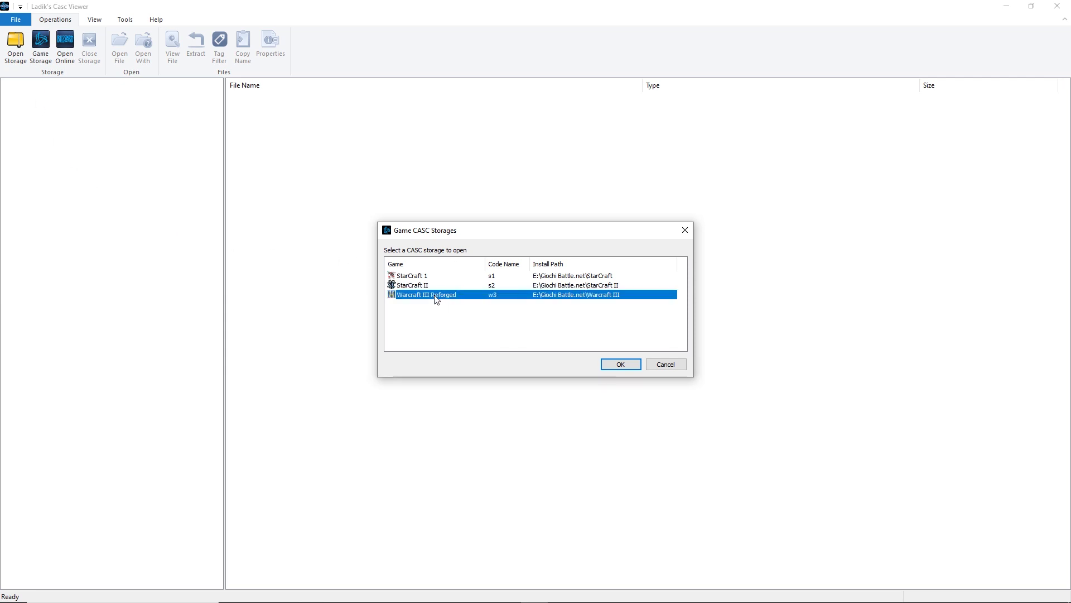
pyautogui.click(617, 368)
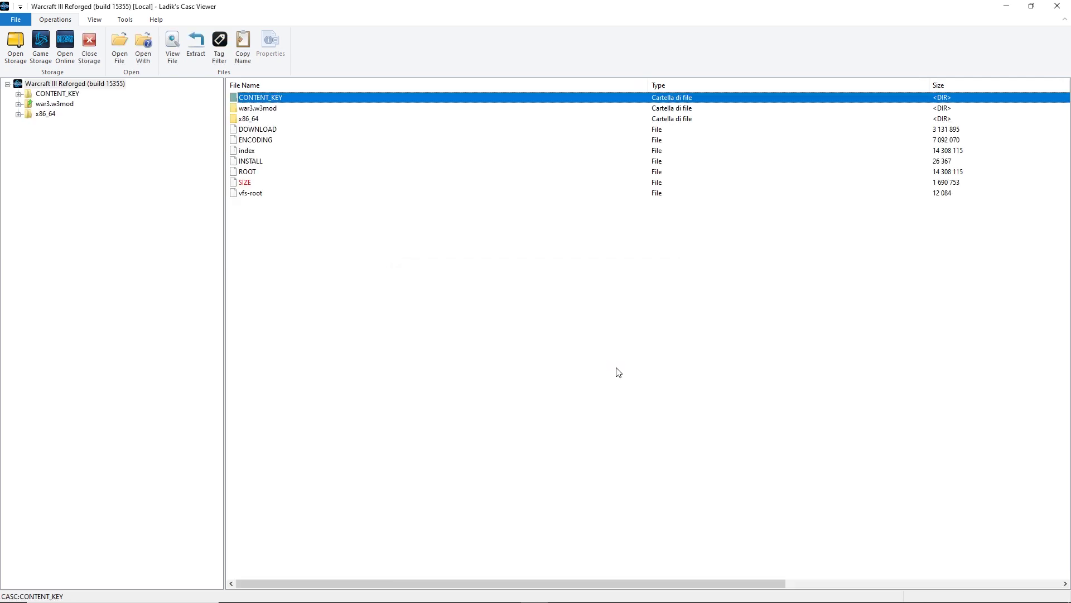
# Step: Browse to war3.w3mod/_hd.w3mod/_locales/enus.w3mod
pyautogui.click(265, 109)
pyautogui.doubleClick(262, 109)
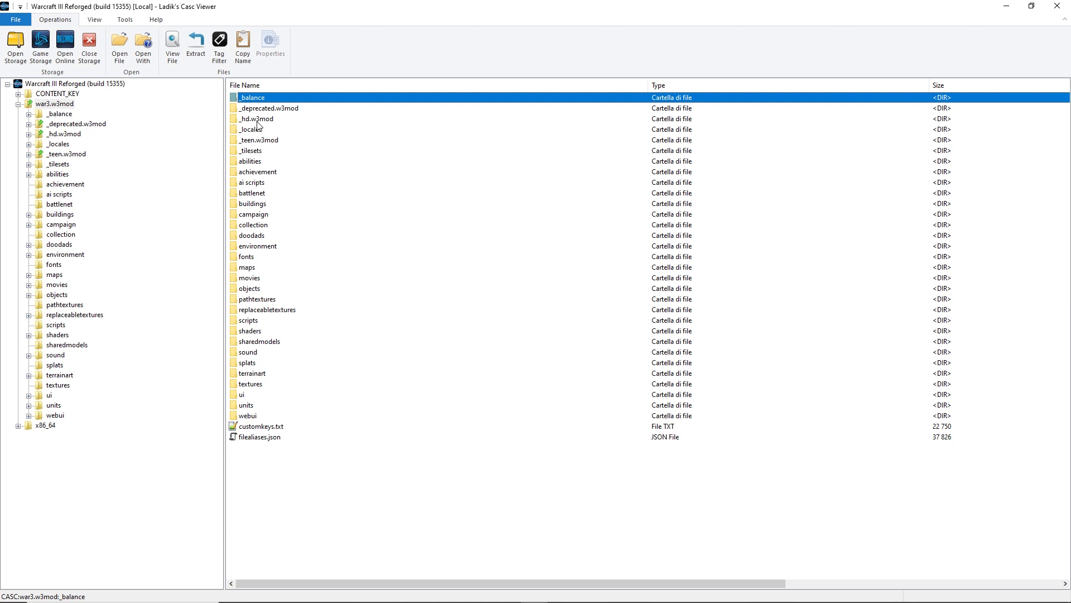
pyautogui.doubleClick(261, 120)
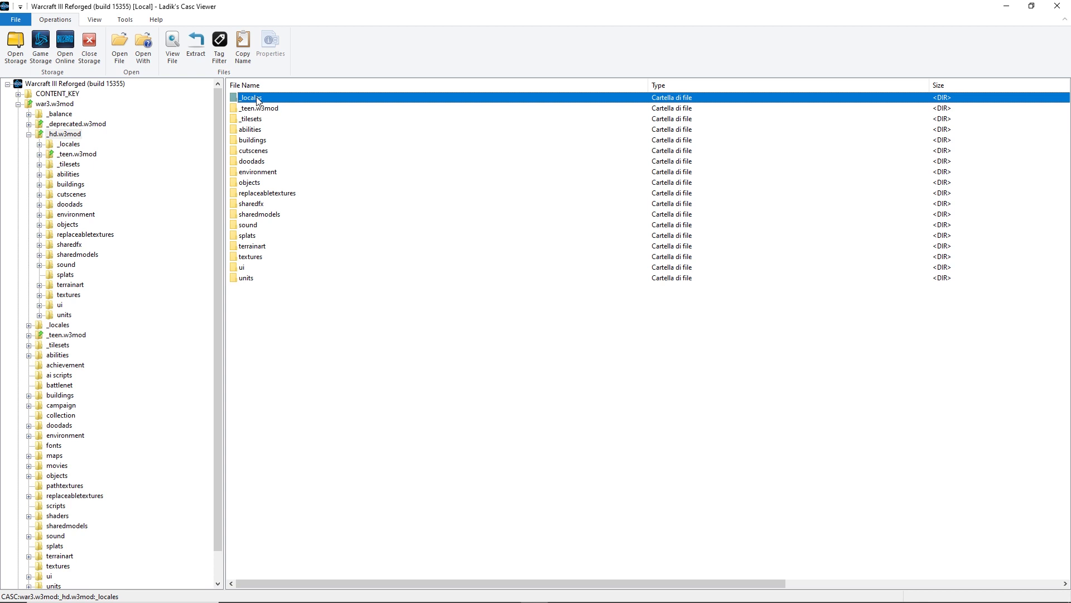
pyautogui.doubleClick(257, 97)
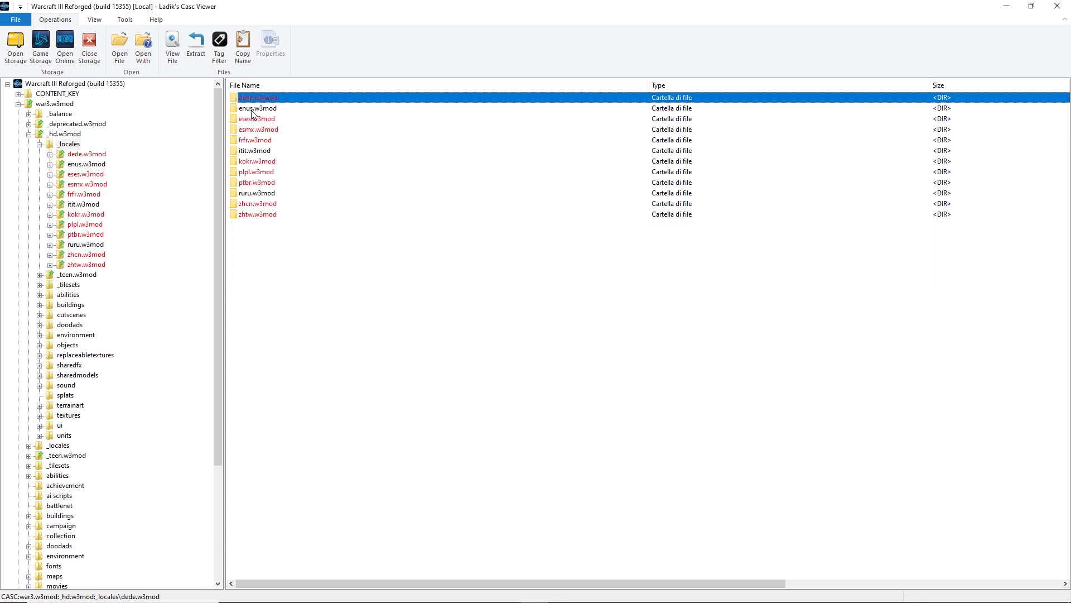
pyautogui.click(264, 109)
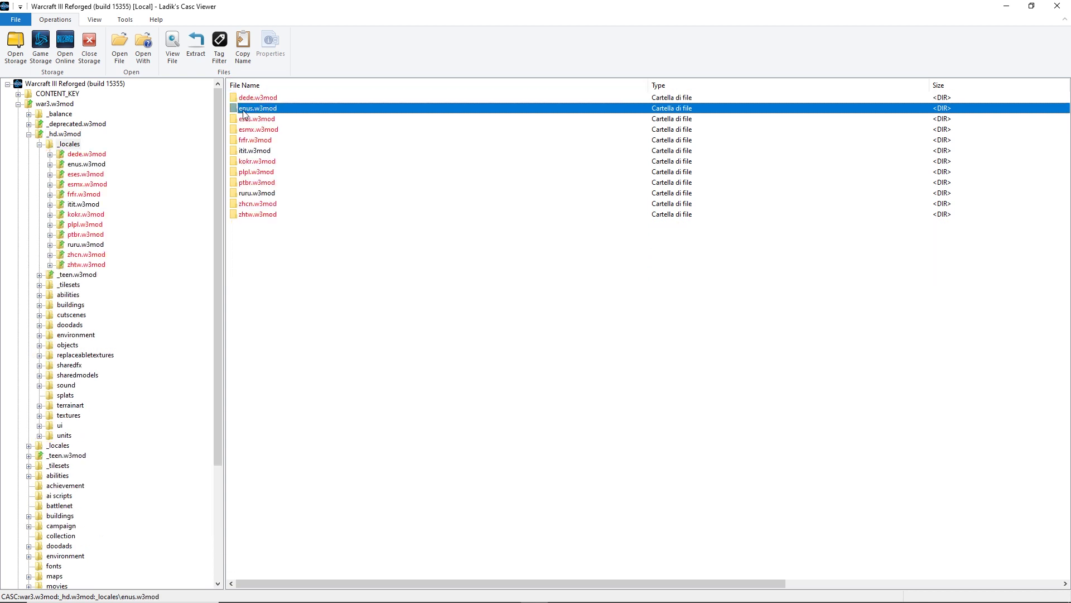
pyautogui.doubleClick(260, 110)
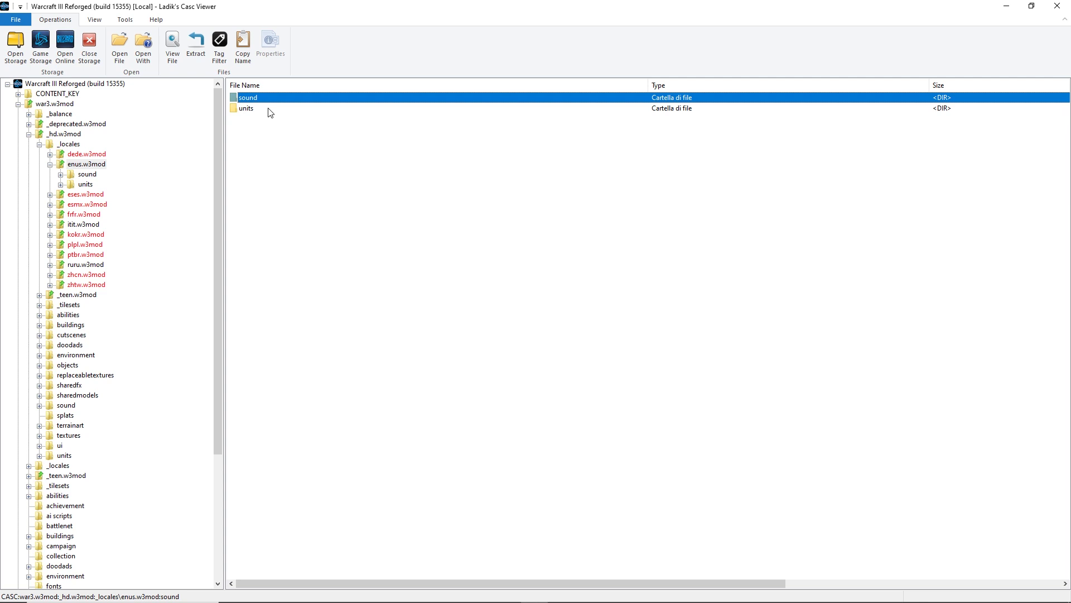
# Step: Open sound/dialogue/faceanimation and scroll the mission folders to find orcx03b
pyautogui.doubleClick(253, 100)
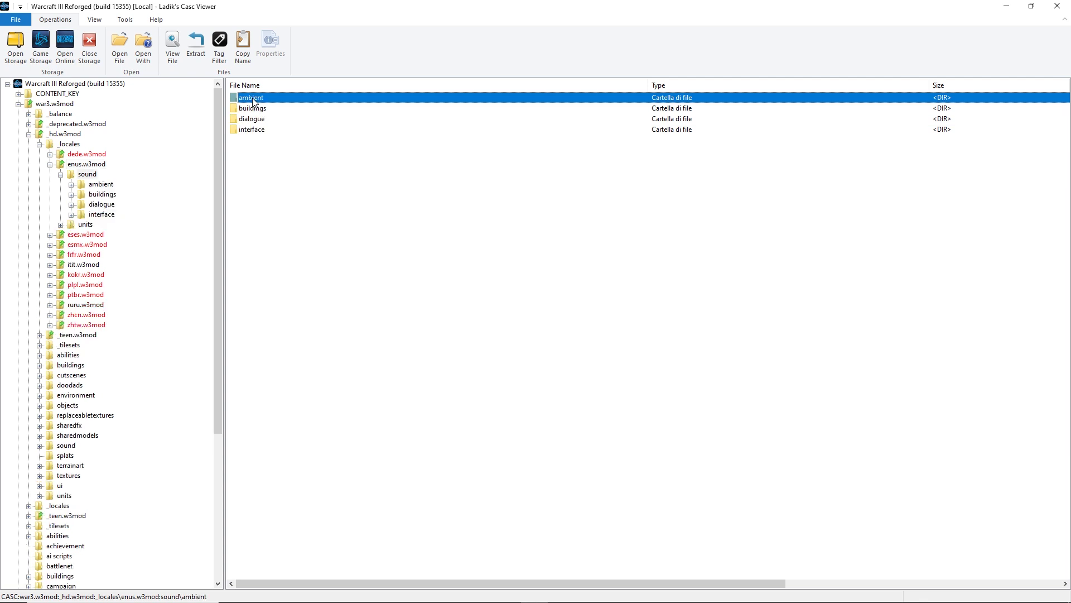
pyautogui.doubleClick(258, 119)
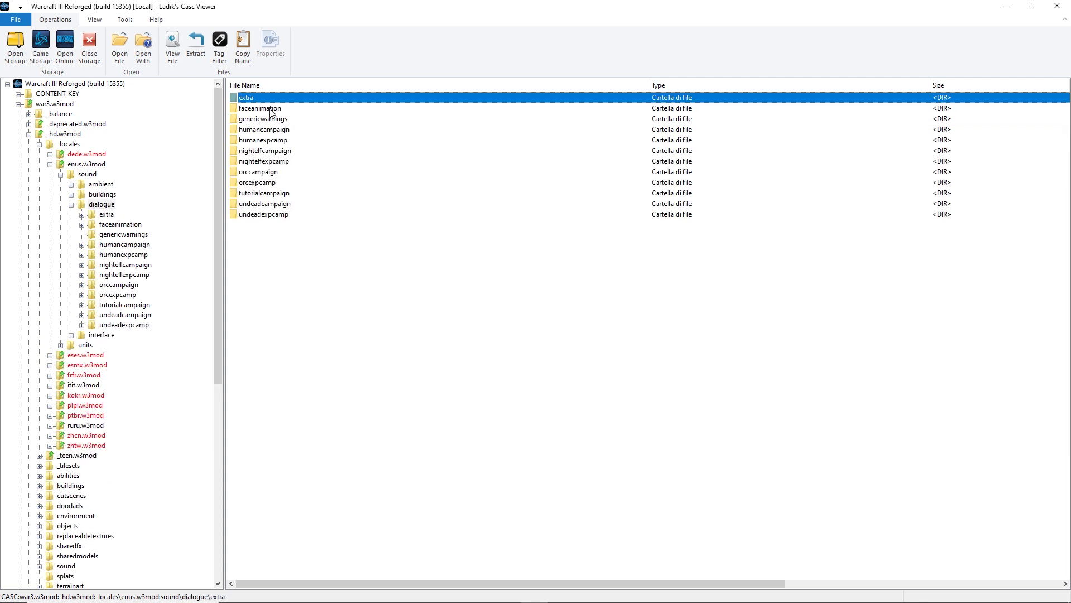
pyautogui.doubleClick(265, 111)
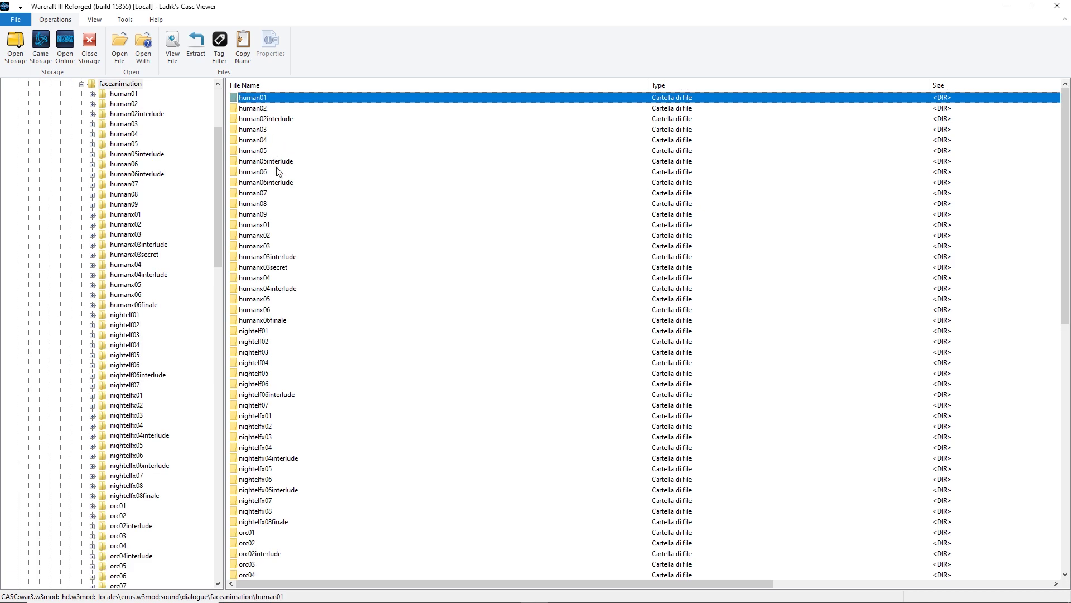
pyautogui.scroll(-5, 282, 189)
pyautogui.scroll(-4, 294, 311)
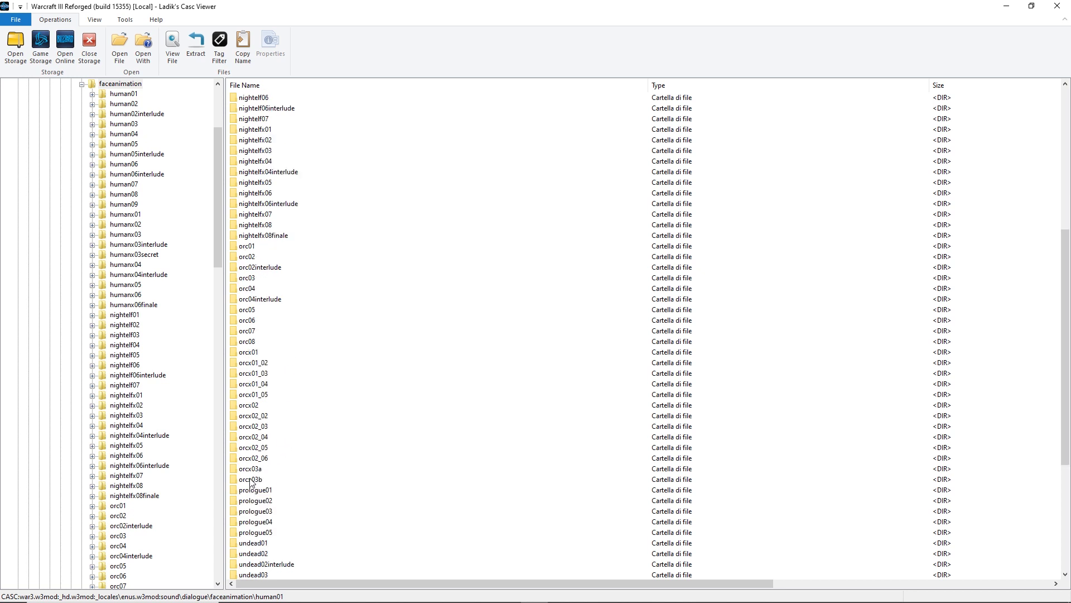
pyautogui.scroll(-2, 251, 483)
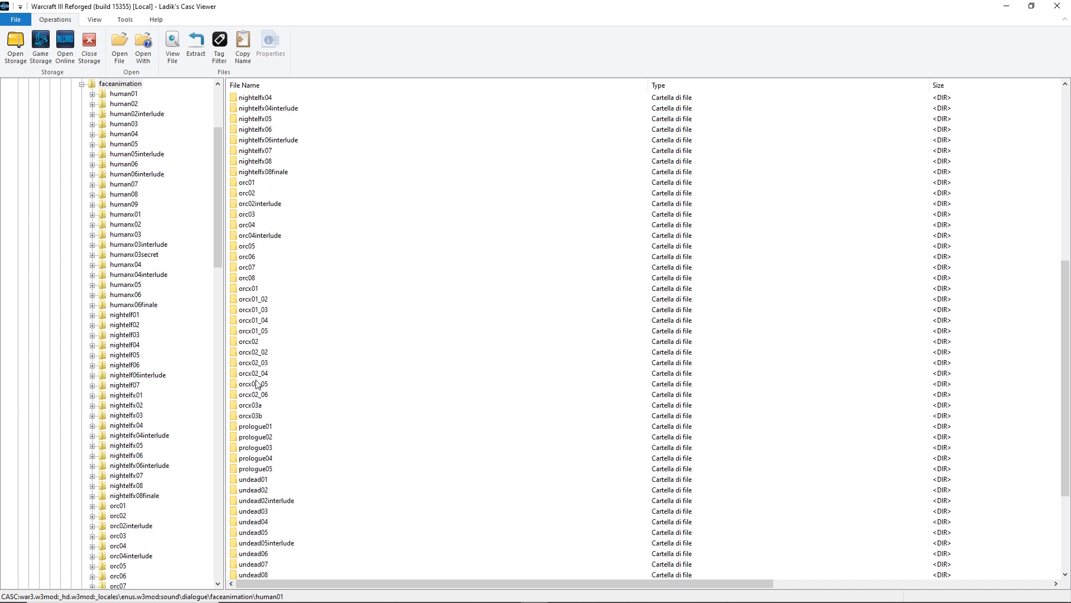
pyautogui.scroll(-3, 256, 384)
pyautogui.scroll(2, 256, 384)
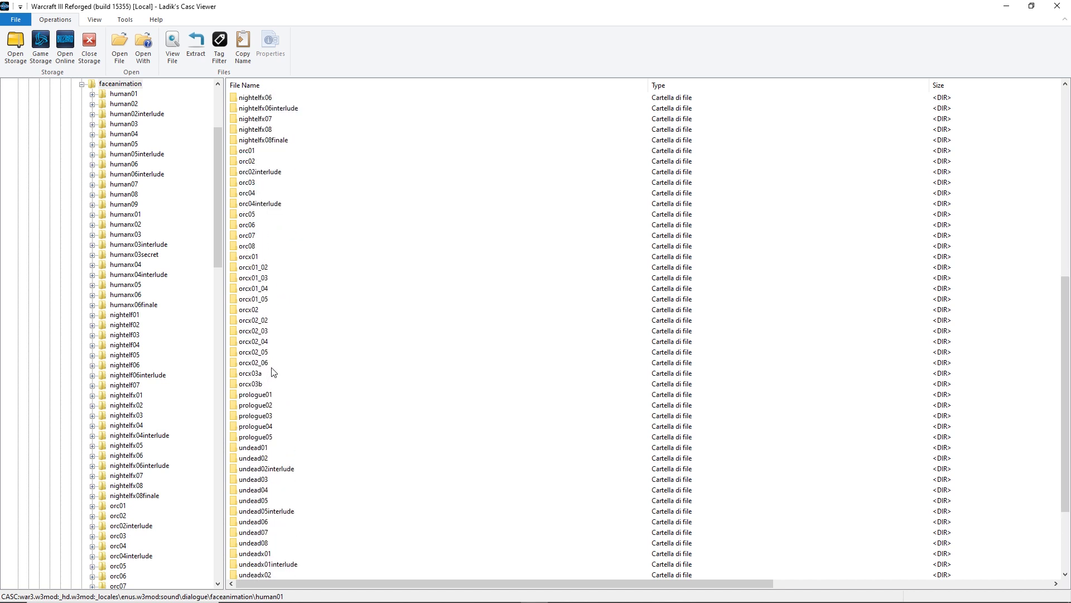
pyautogui.scroll(1, 271, 372)
pyautogui.scroll(-3, 272, 372)
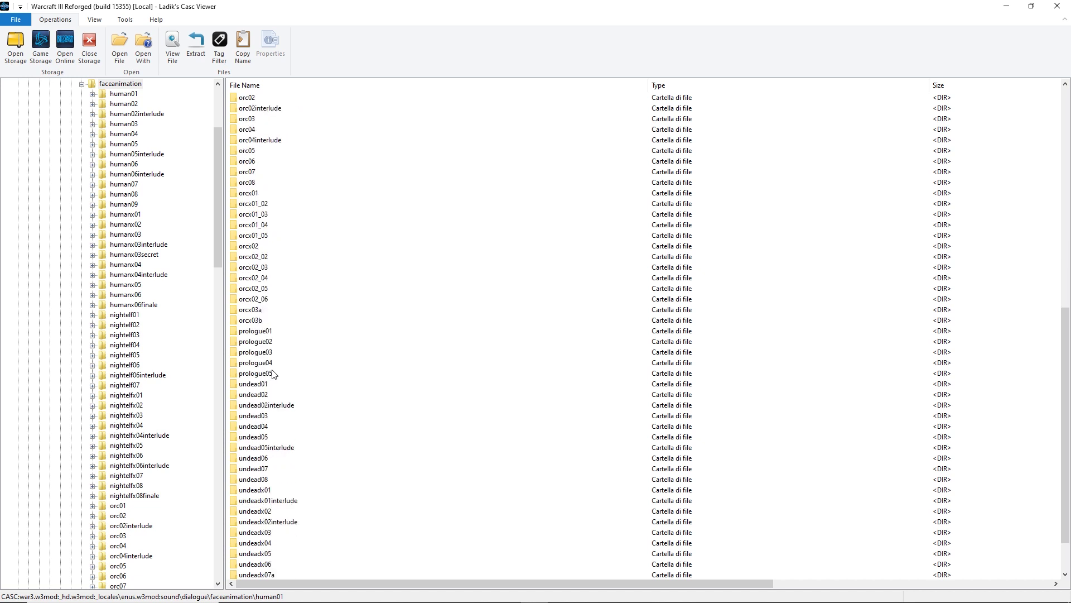
# Step: Open orcx03b/facialanimation and extract proudmoore.animset_ingame to disk
pyautogui.click(255, 321)
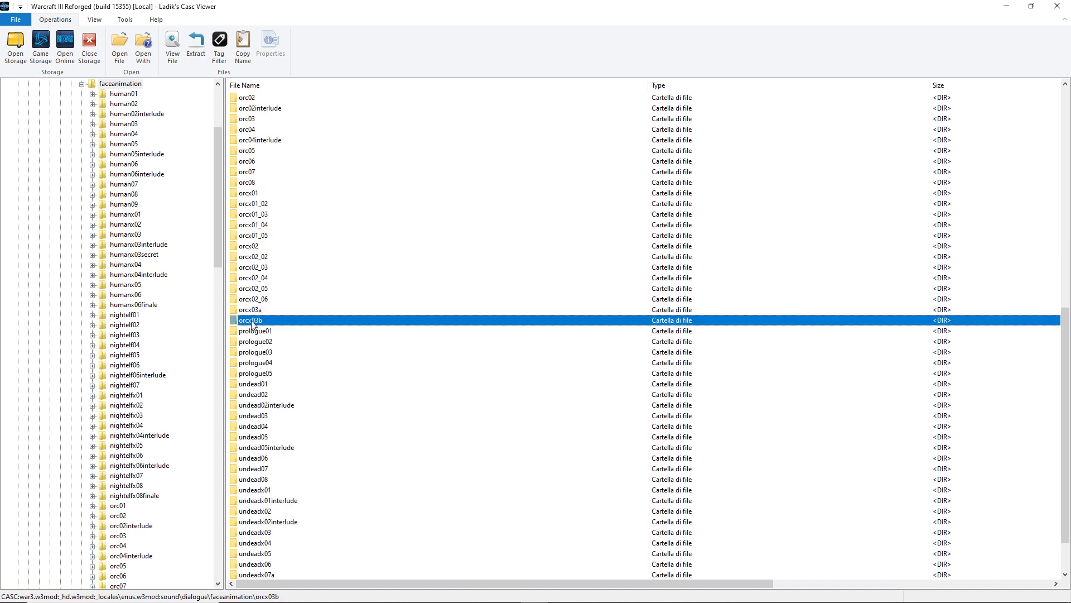
pyautogui.doubleClick(252, 320)
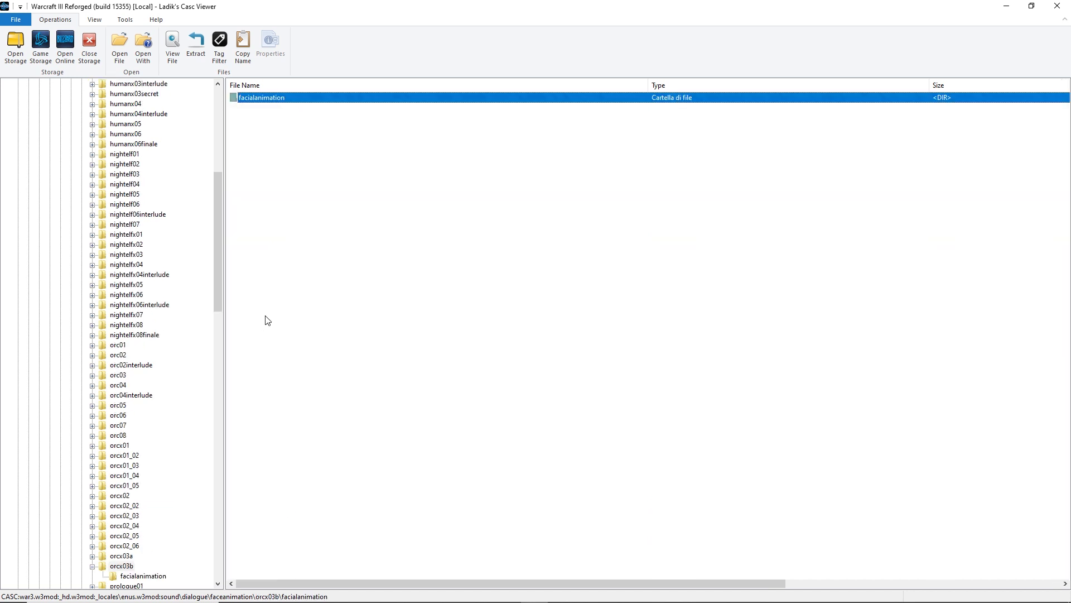
pyautogui.doubleClick(261, 100)
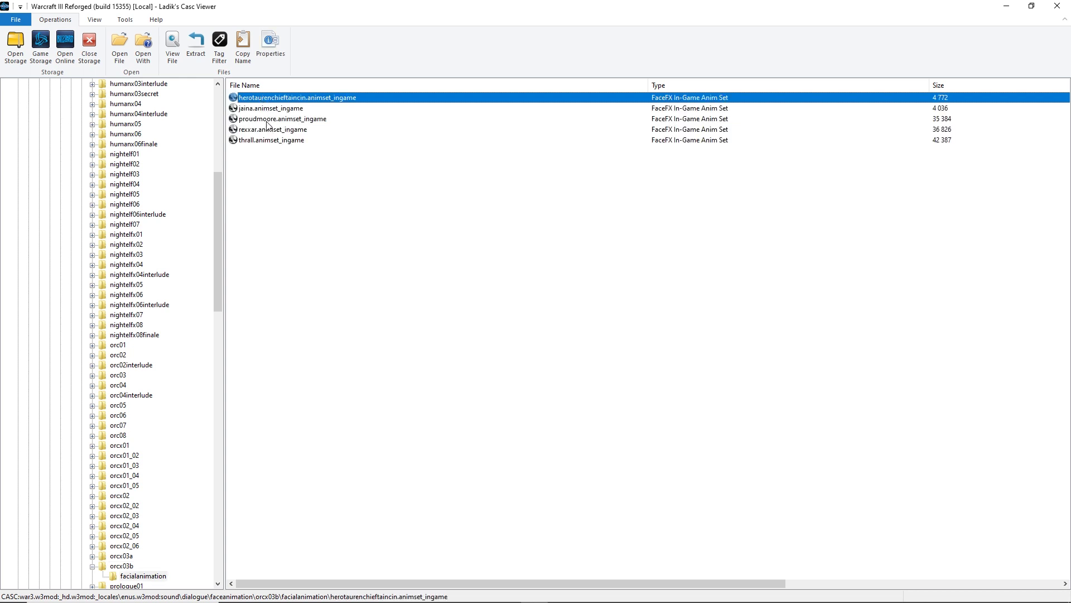
pyautogui.click(260, 120)
pyautogui.rightClick(260, 120)
pyautogui.click(300, 168)
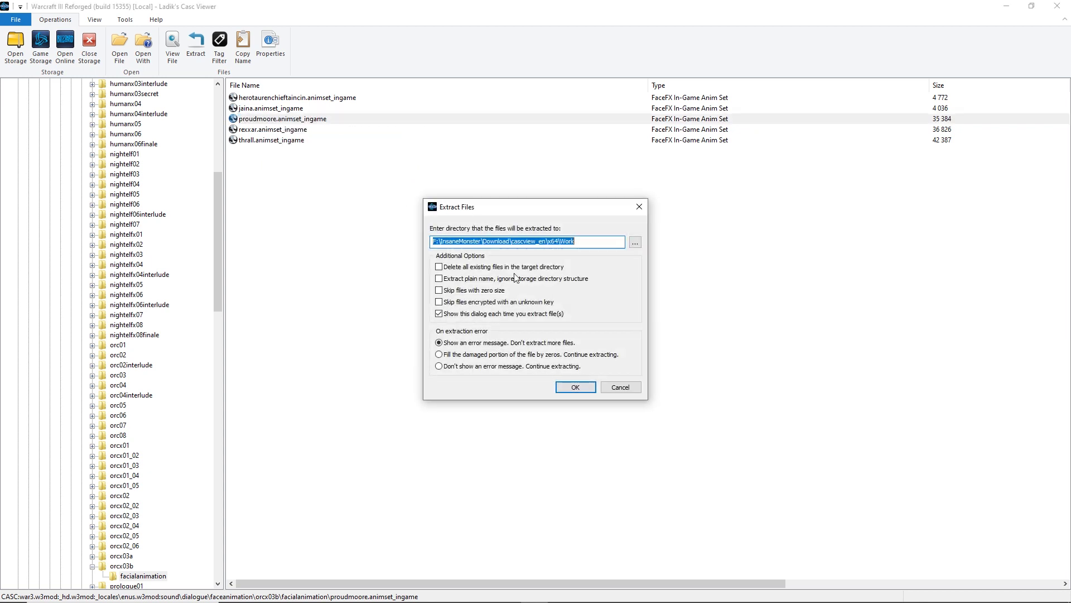
pyautogui.click(577, 385)
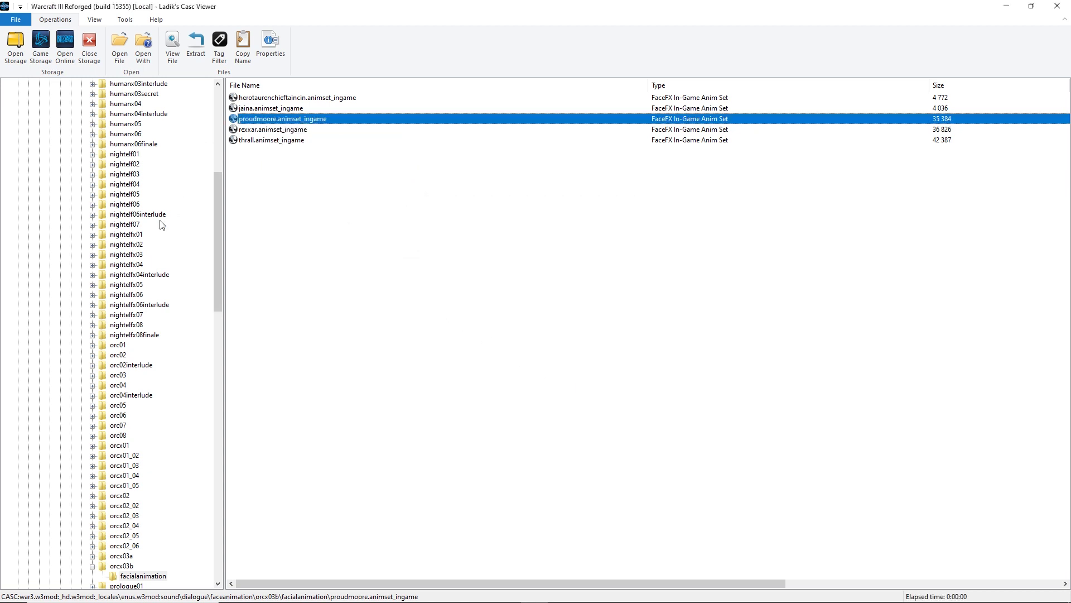
pyautogui.scroll(8, 144, 260)
# Step: Collapse the faceanimation, dialogue and sound folders back to enus.w3mod
pyautogui.scroll(1, 144, 259)
pyautogui.click(82, 194)
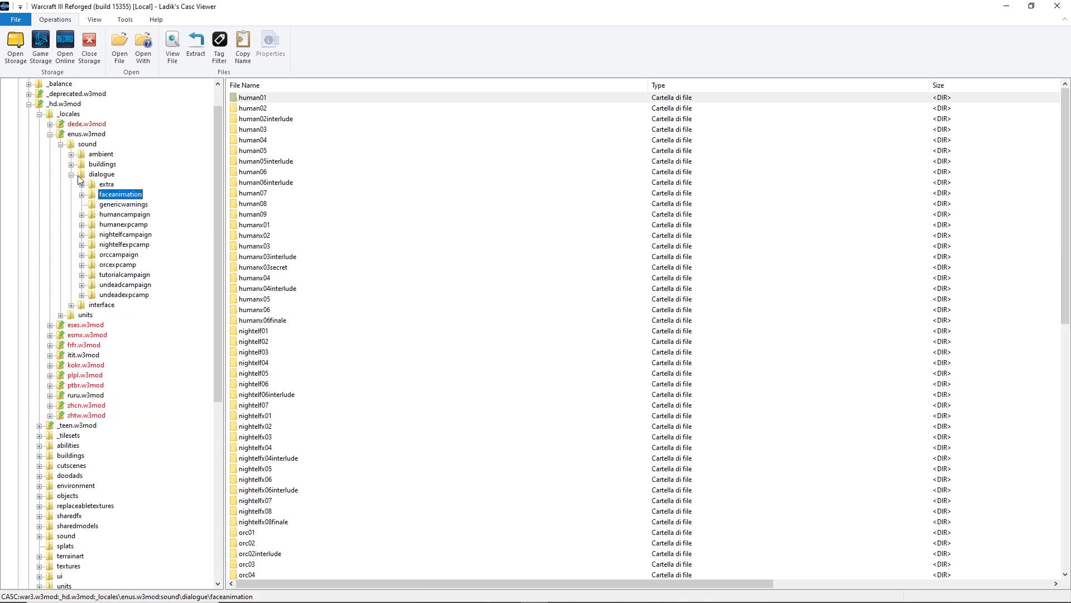
pyautogui.click(72, 174)
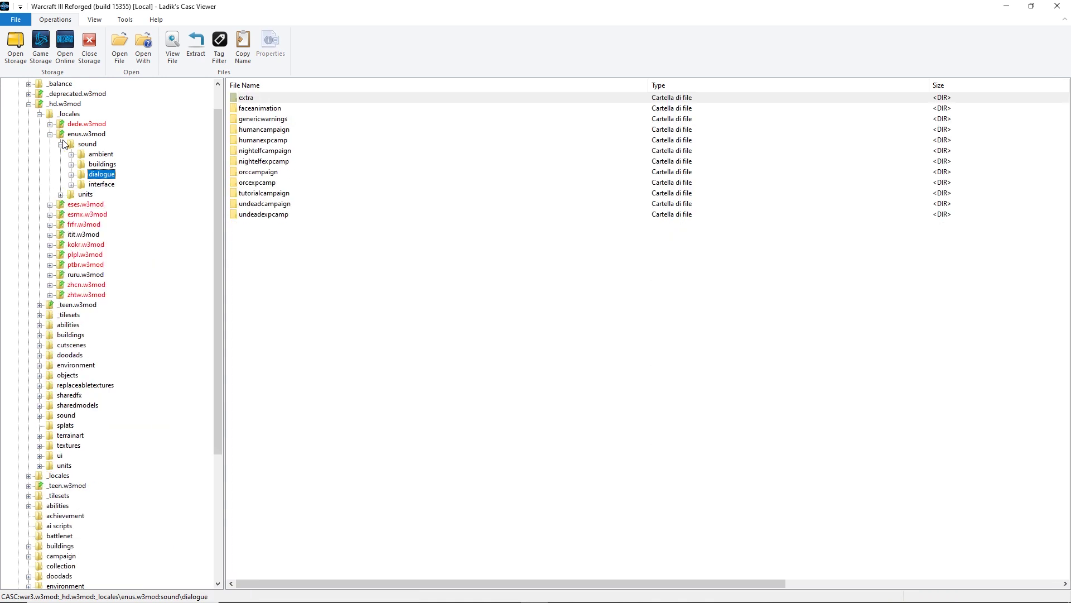
pyautogui.click(61, 144)
pyautogui.click(90, 135)
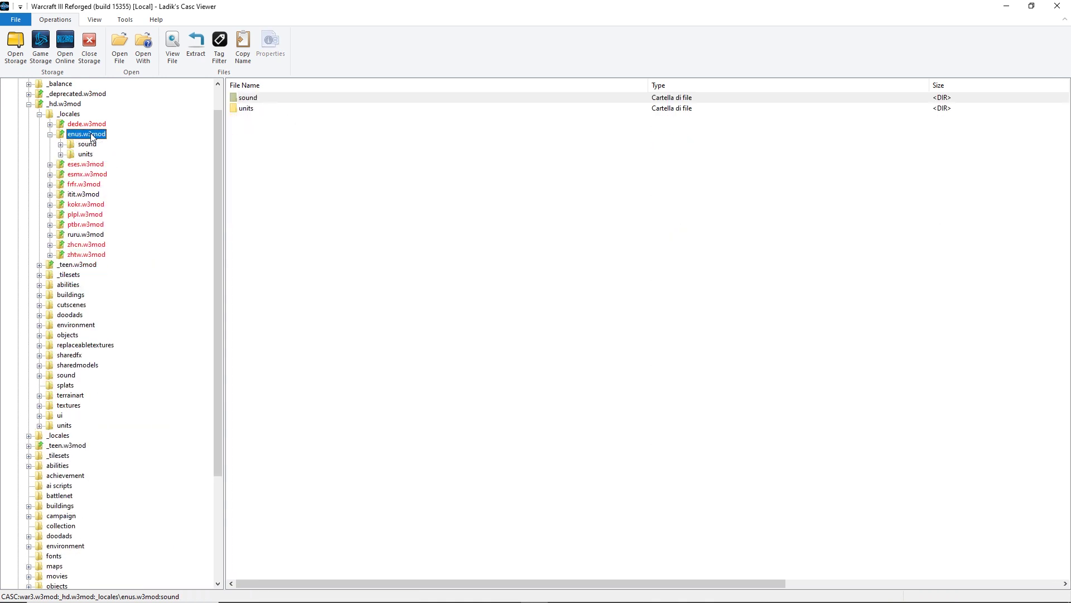
# Step: Open units/human/heroarchmage and extract heroarchmage_portrait.sd.animset_ingame
pyautogui.click(247, 111)
pyautogui.doubleClick(247, 111)
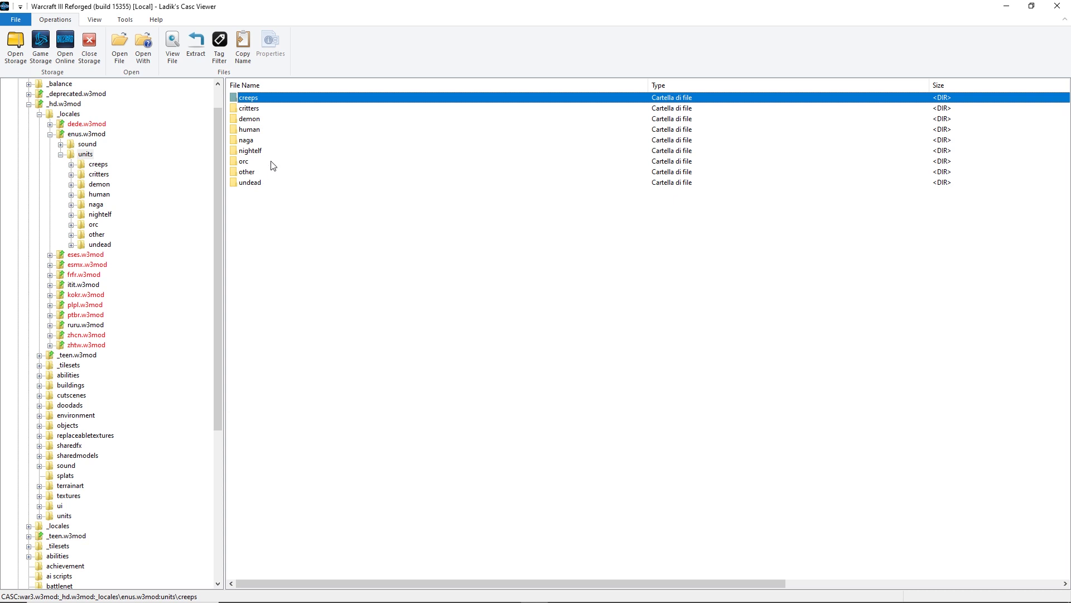
pyautogui.doubleClick(252, 130)
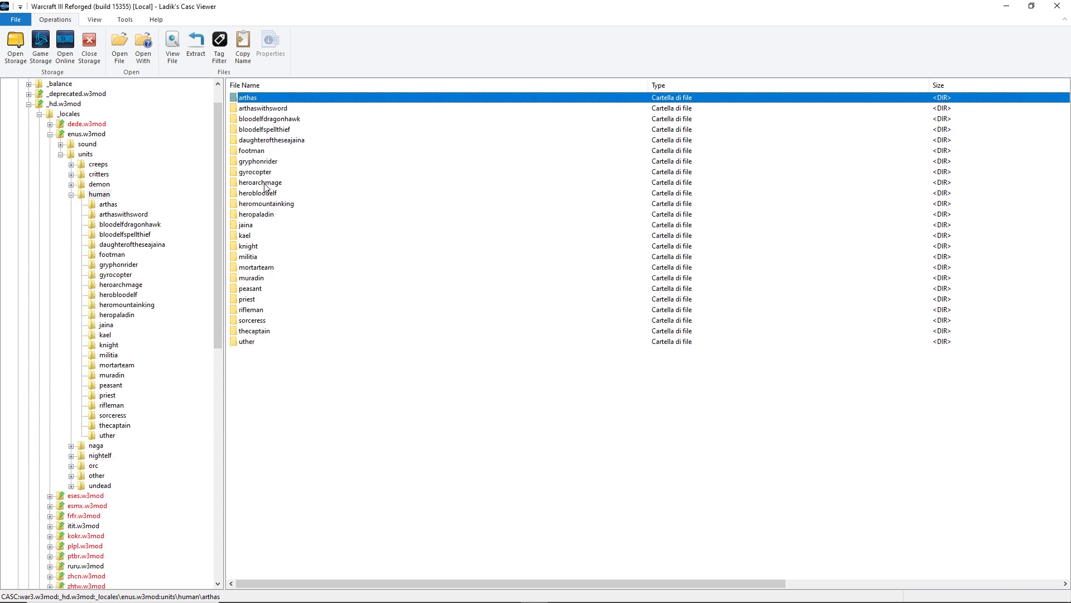
pyautogui.doubleClick(267, 183)
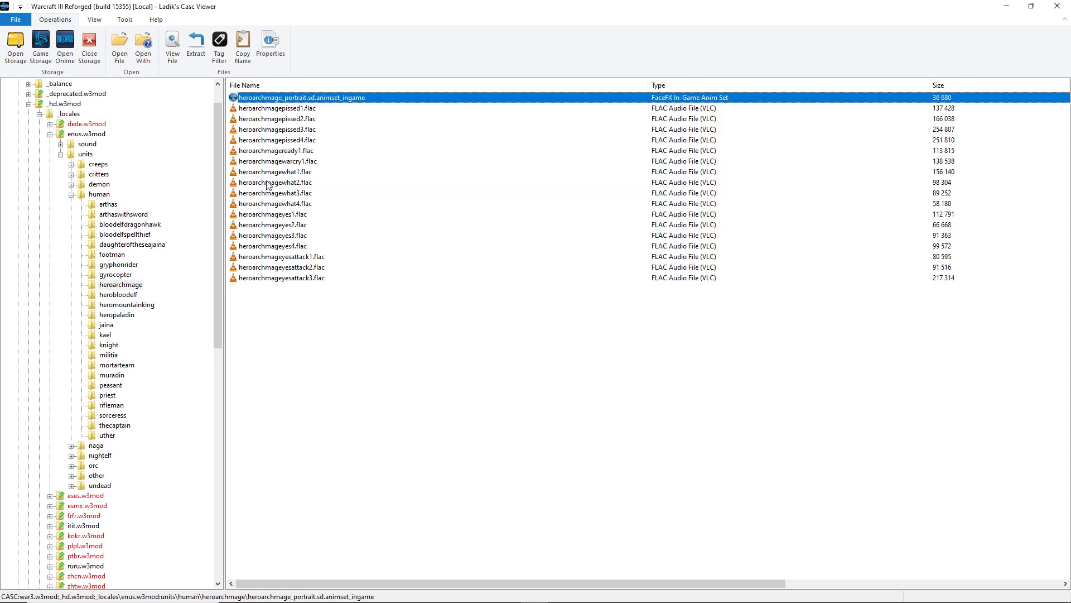
pyautogui.rightClick(291, 98)
pyautogui.click(339, 145)
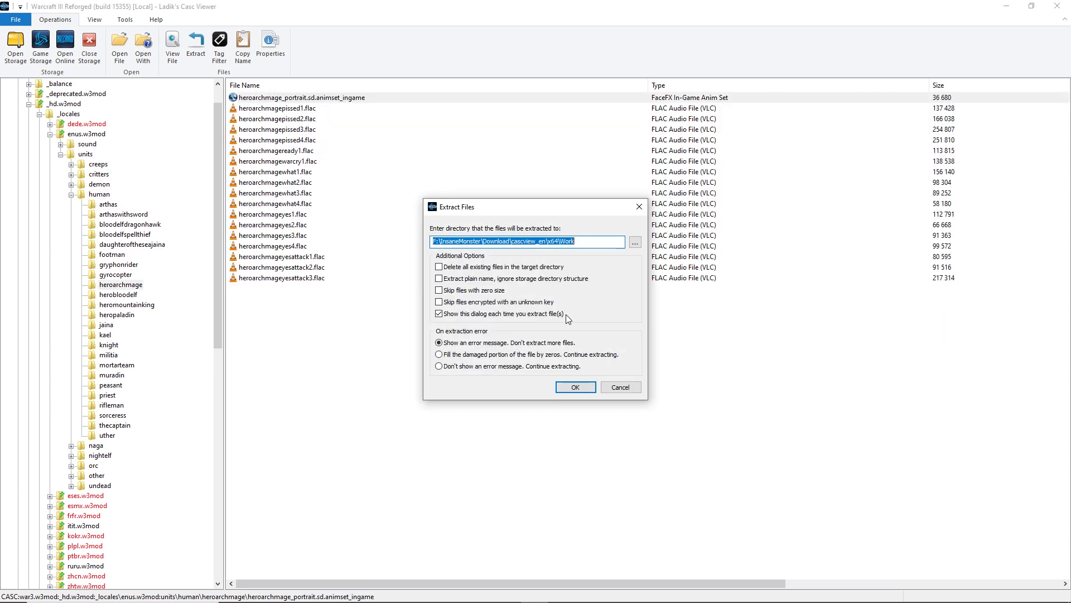
pyautogui.click(577, 389)
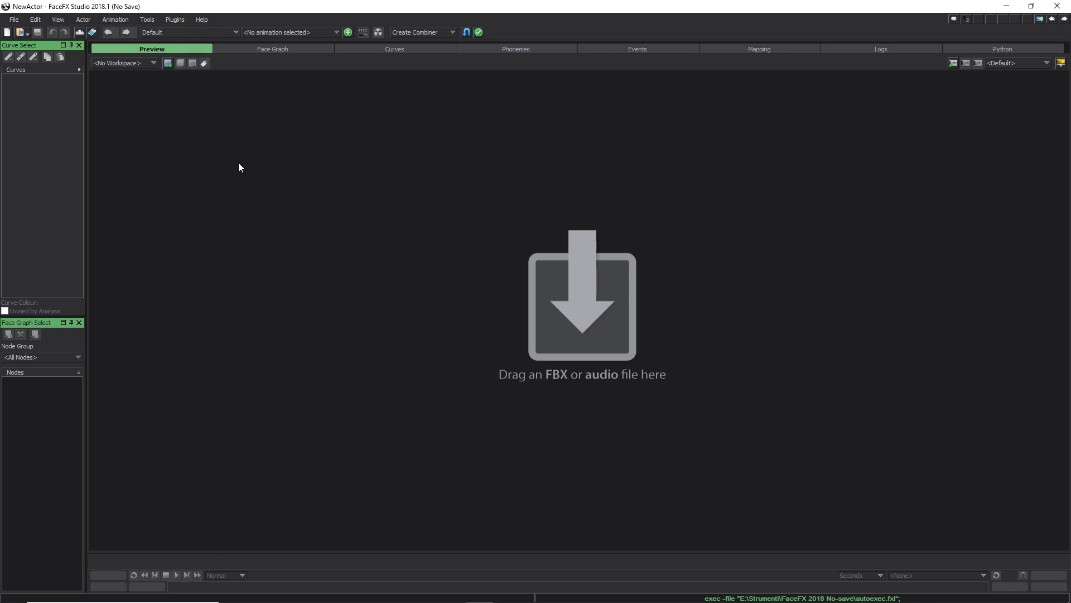
# Step: Start Actor > Mount Animation Set and accept that mounting cannot be undone
pyautogui.click(83, 20)
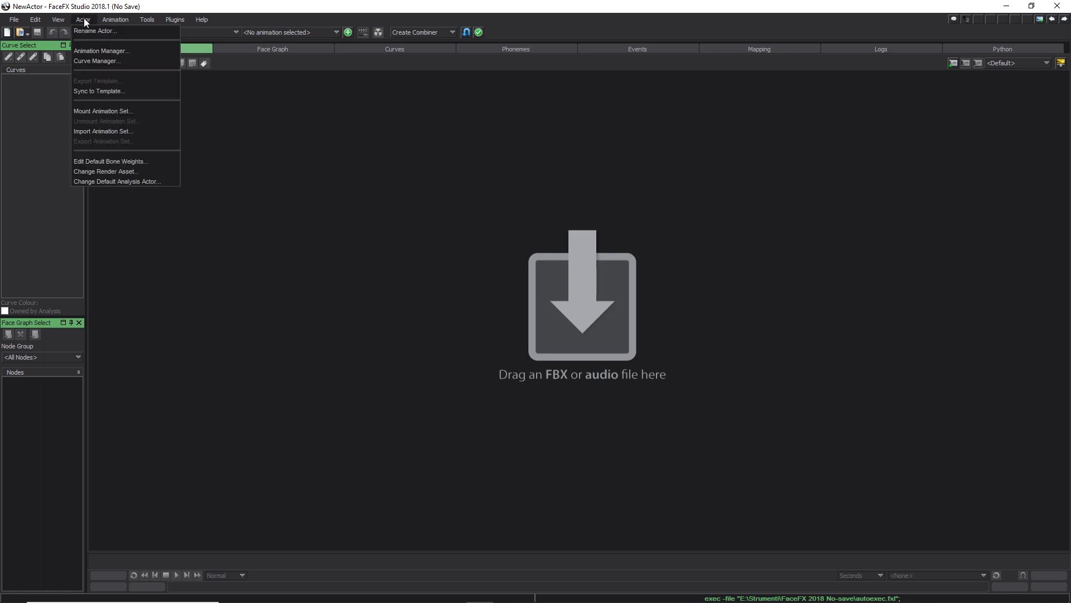
pyautogui.click(86, 22)
pyautogui.click(83, 20)
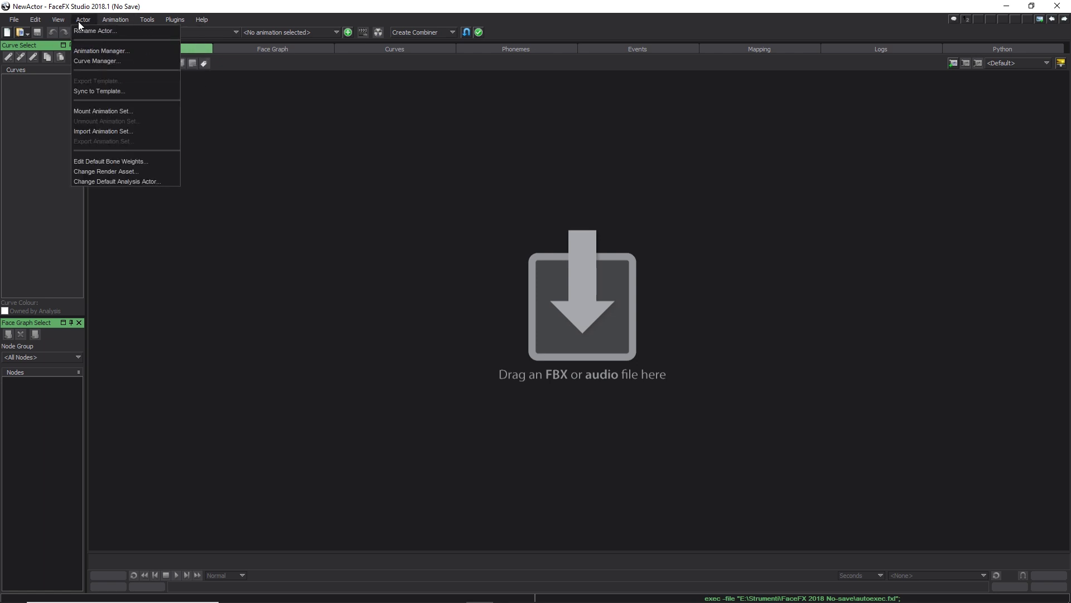
pyautogui.click(86, 111)
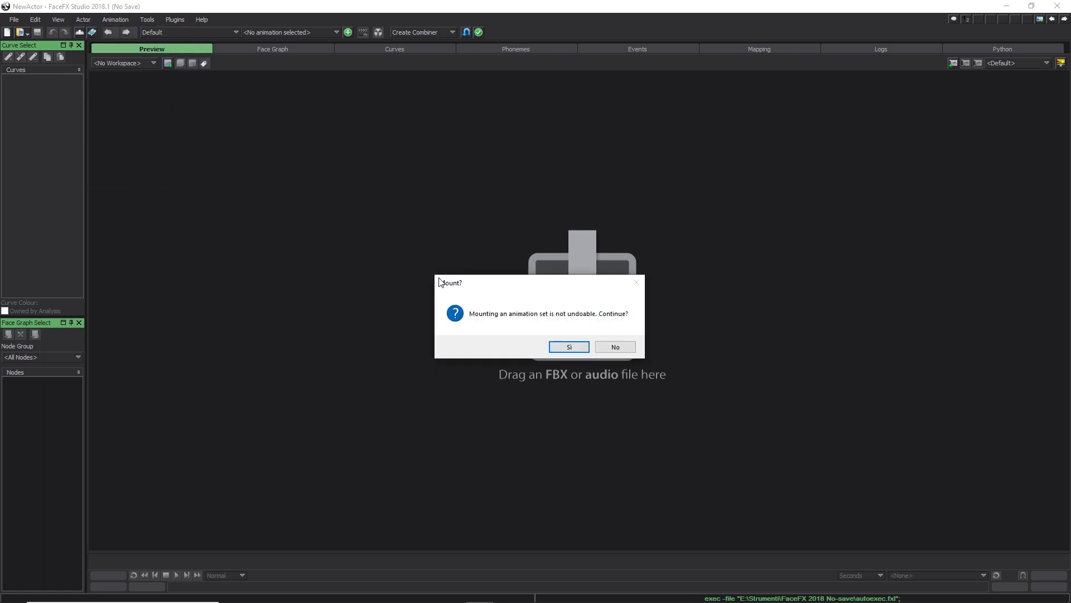
pyautogui.click(567, 348)
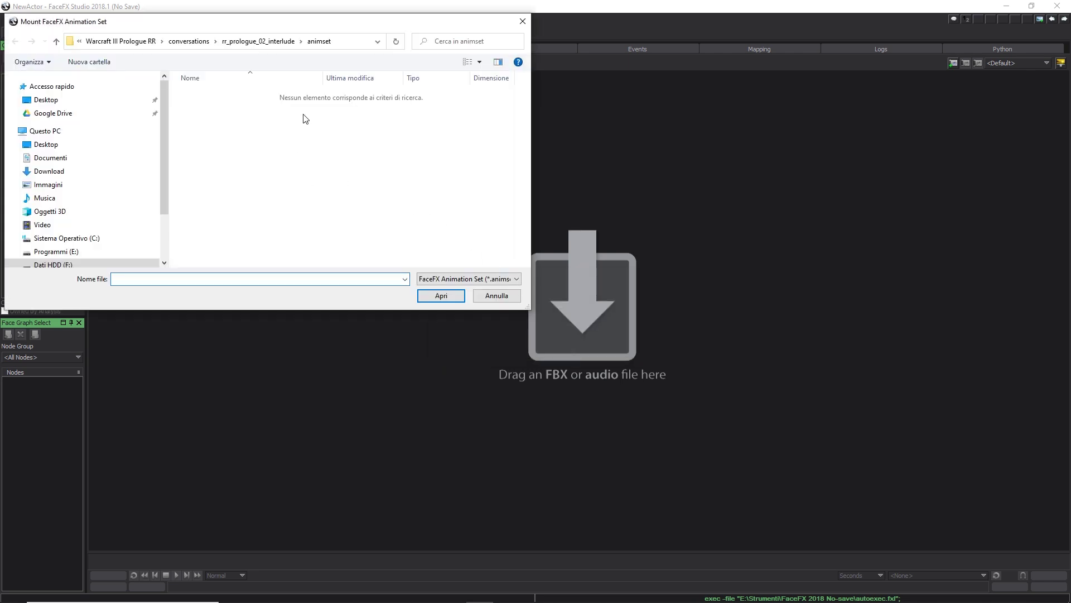
# Step: Switch the file type to All Files (*.*) and pick proudmoore.animset_ingame
pyautogui.click(452, 276)
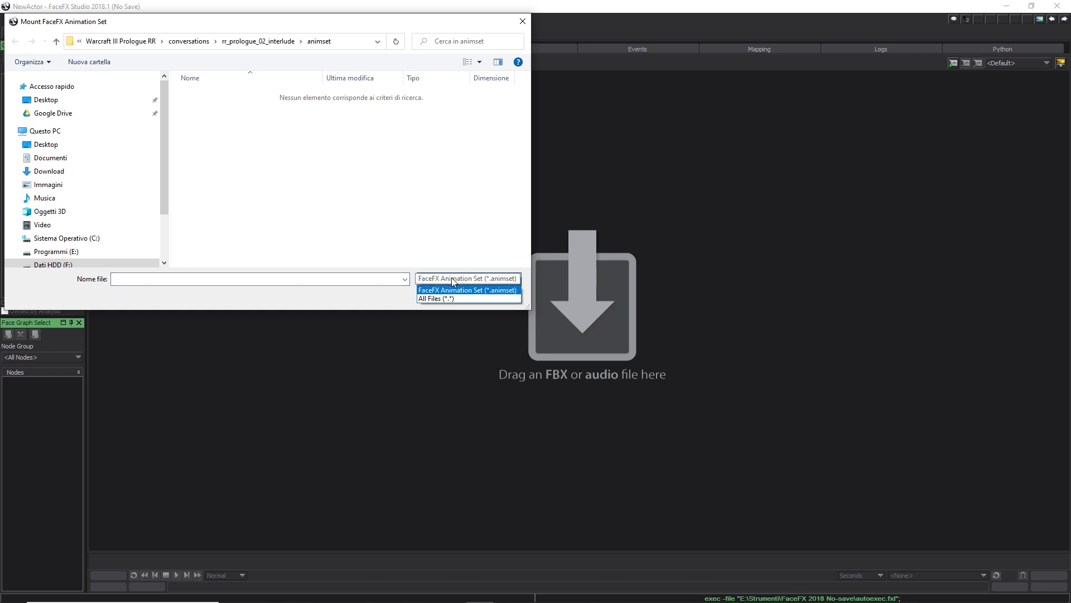
pyautogui.click(452, 300)
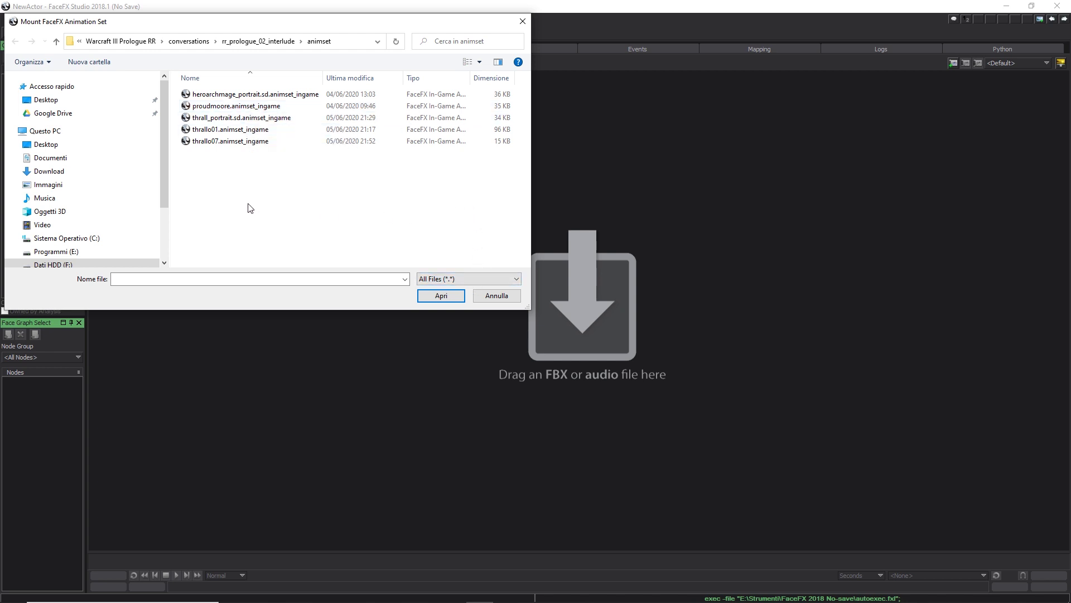
pyautogui.click(452, 279)
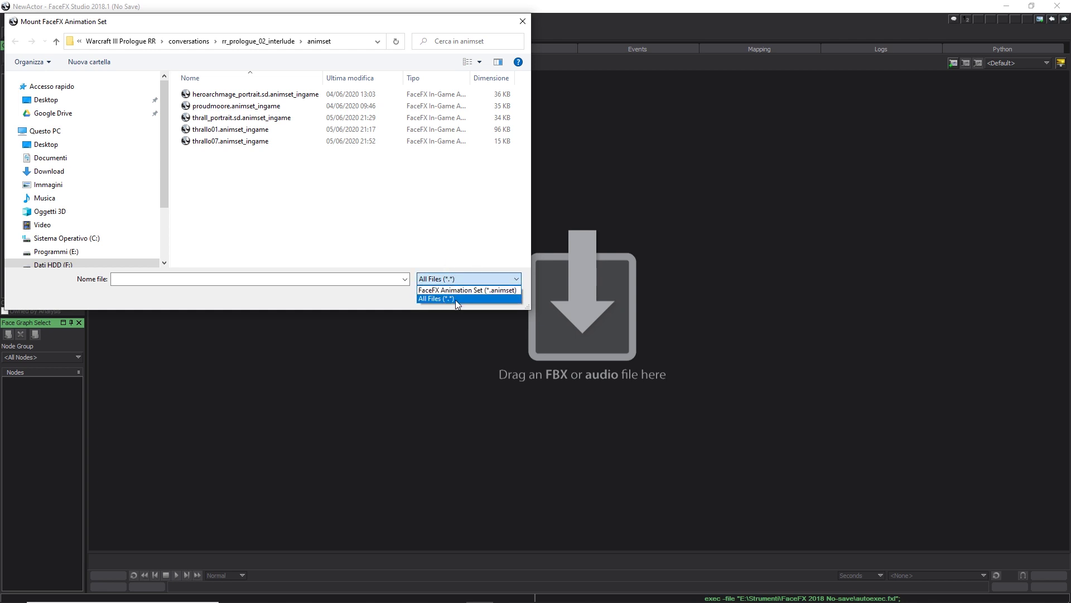
pyautogui.click(378, 295)
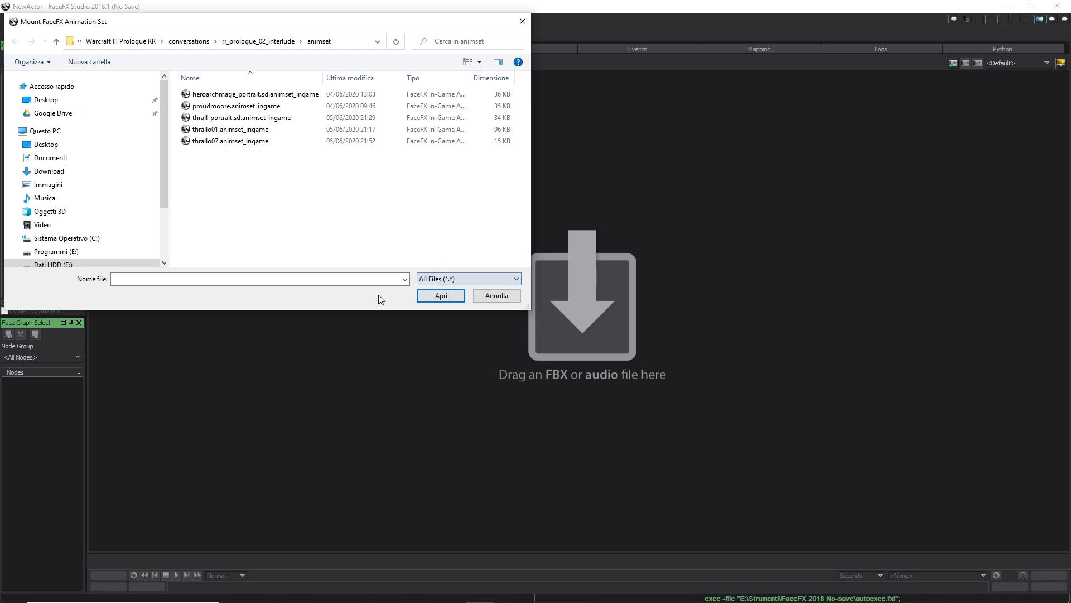
pyautogui.click(228, 107)
# Step: Mount proudmoore.animset_ingame and dismiss the Warning and Inconsistencies Detected notices
pyautogui.click(429, 295)
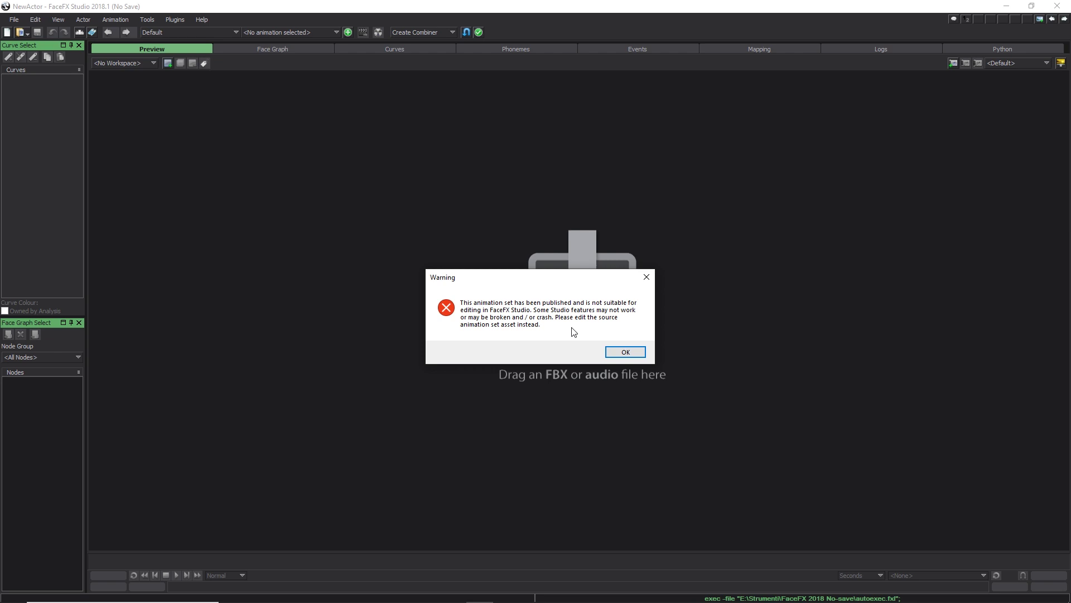
pyautogui.click(637, 354)
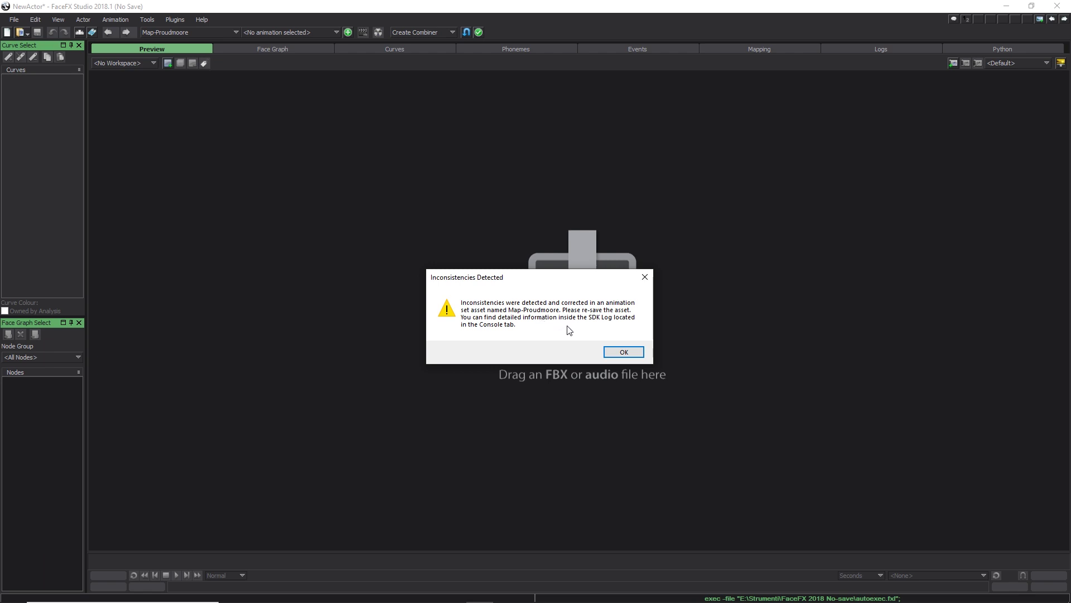
pyautogui.click(625, 352)
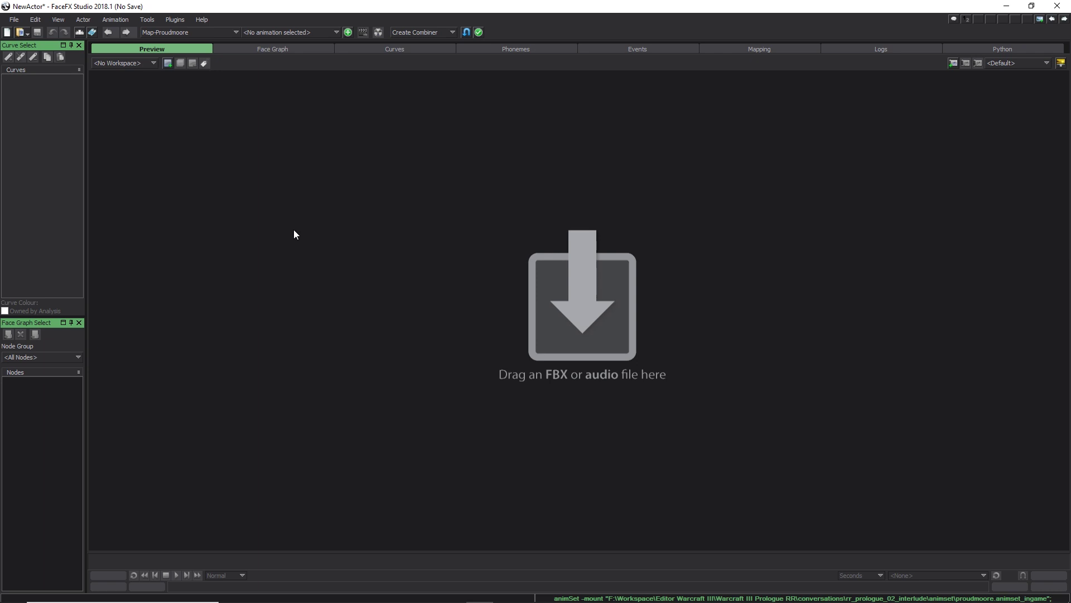
pyautogui.click(232, 31)
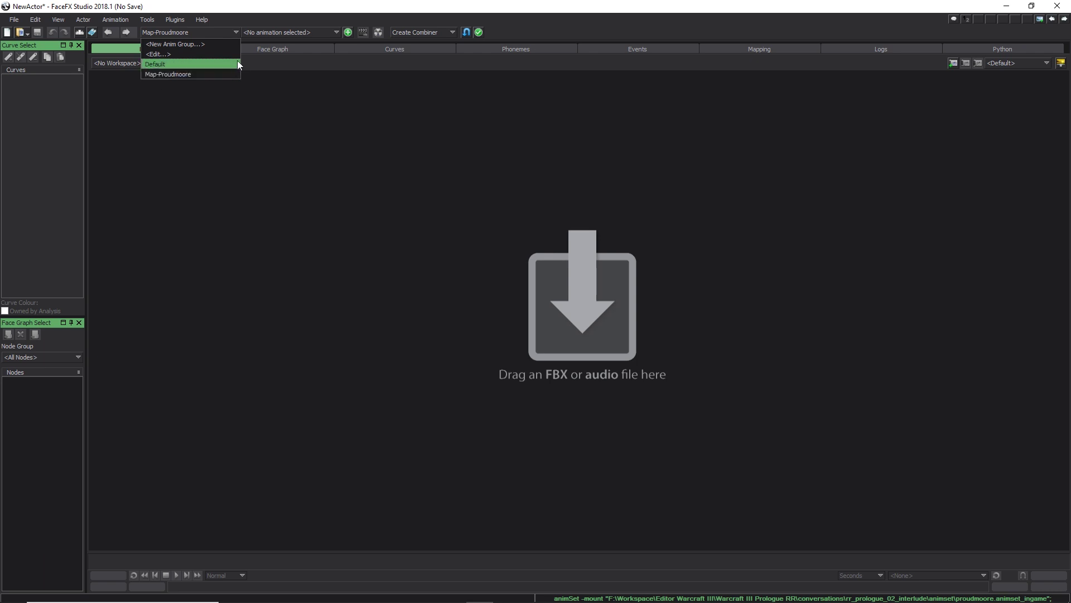
pyautogui.click(329, 31)
pyautogui.click(332, 32)
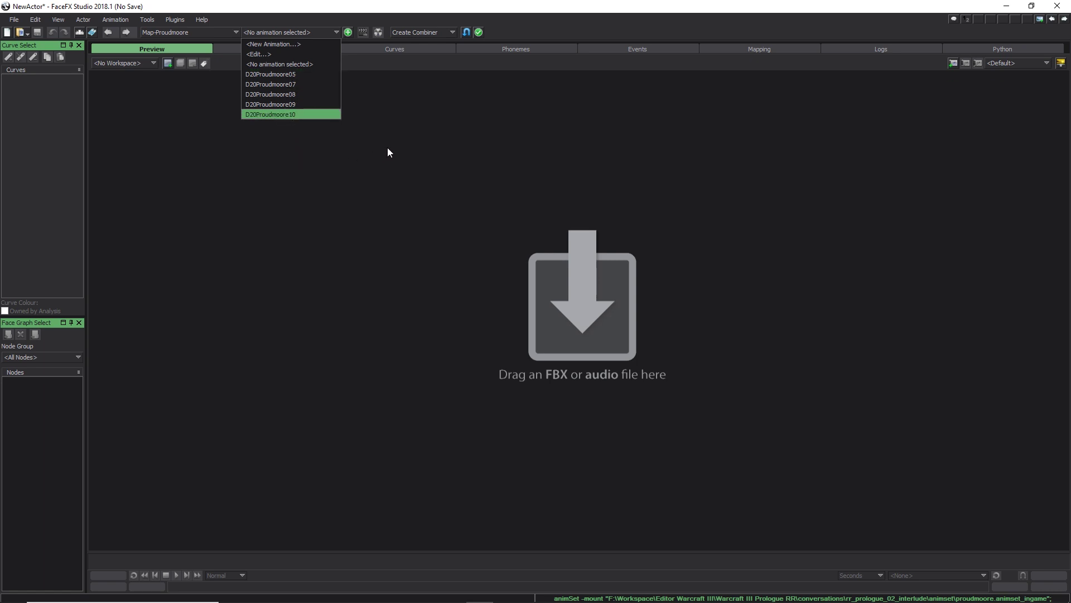
# Step: Mount the heroarchmage portrait animset from all files, dismissing both warnings
pyautogui.click(83, 20)
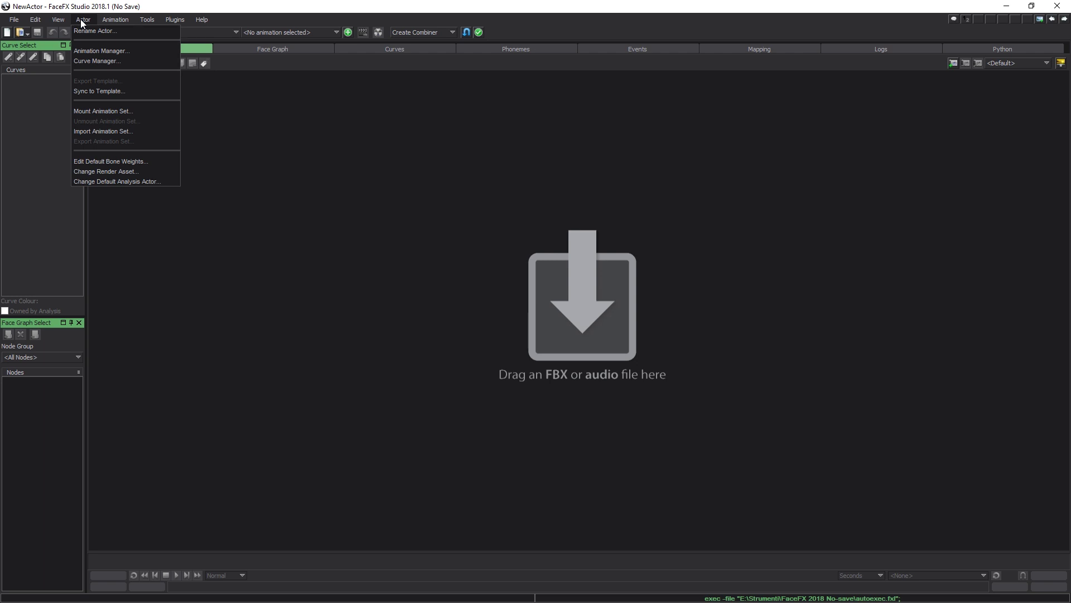
pyautogui.click(115, 110)
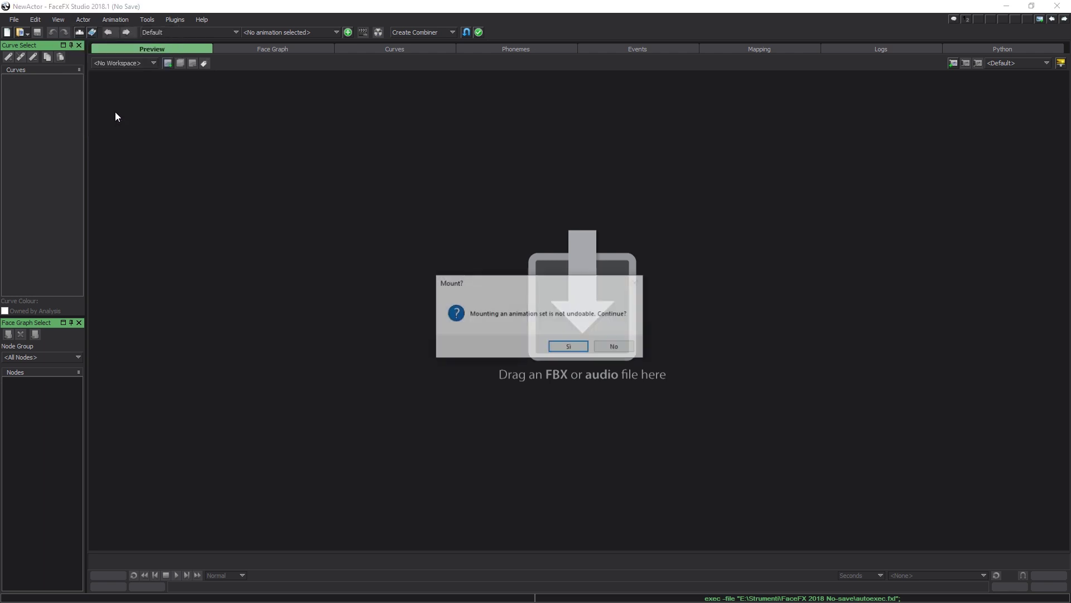
pyautogui.click(566, 346)
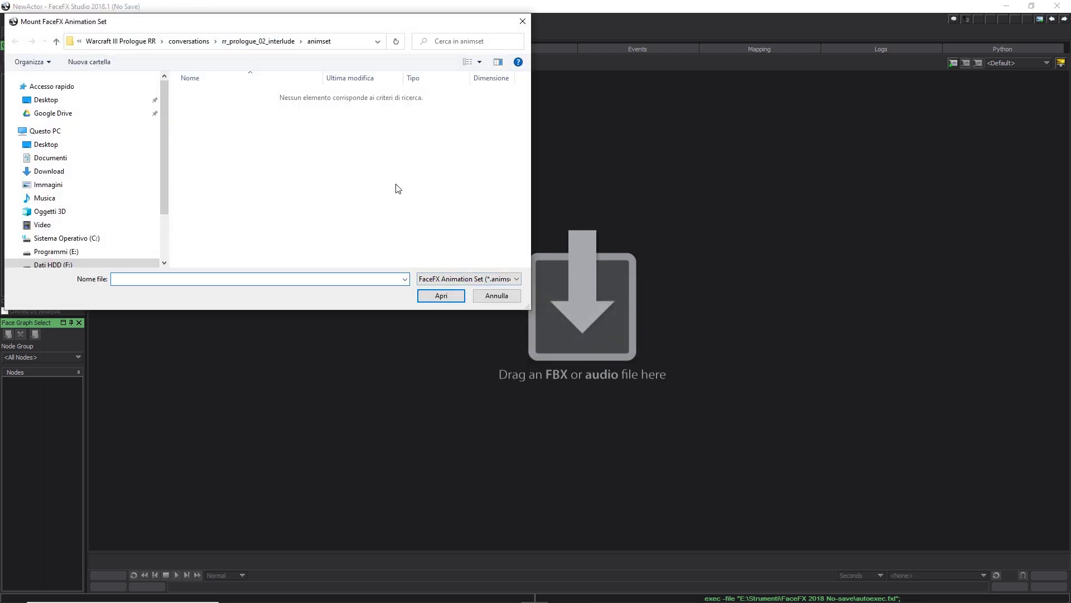
pyautogui.click(450, 279)
pyautogui.click(446, 294)
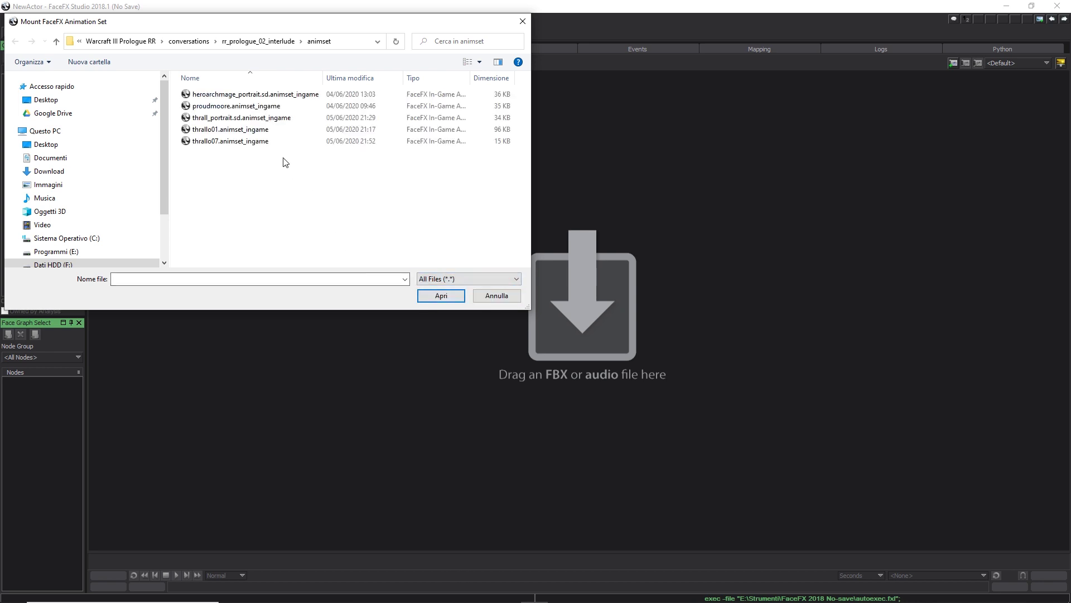
pyautogui.click(234, 94)
pyautogui.click(441, 295)
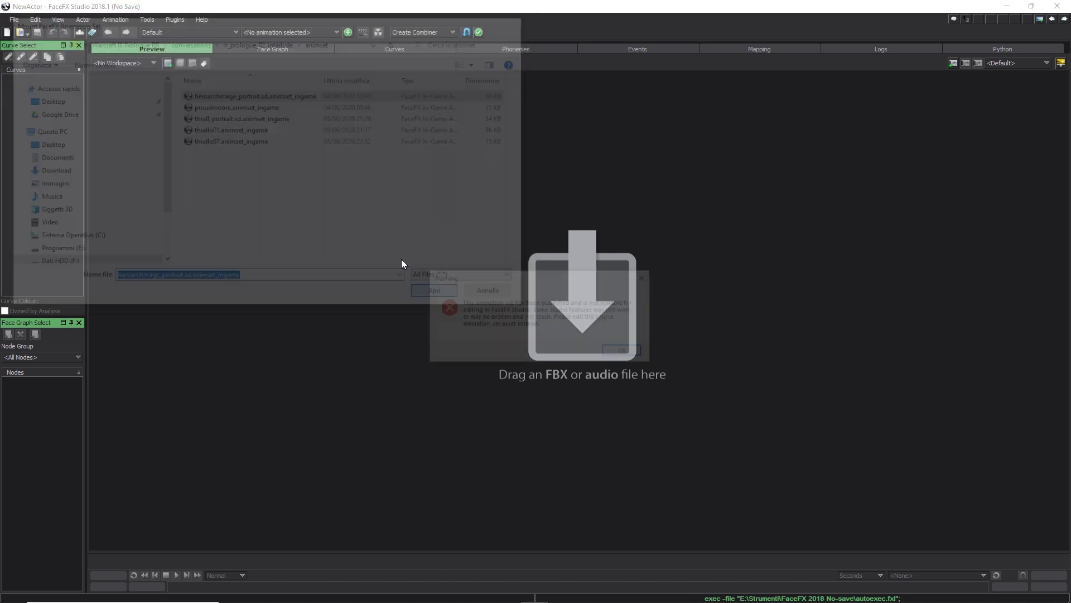
pyautogui.click(622, 350)
pyautogui.click(622, 350)
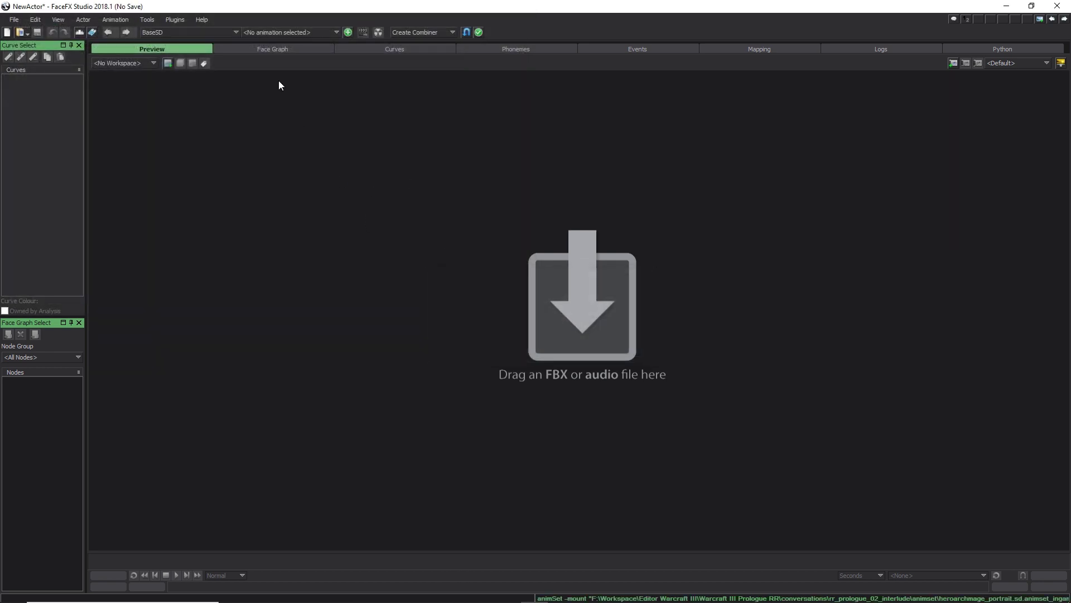
# Step: Keep BaseSD as the anim group and browse its HeroArchMage animations without choosing one
pyautogui.click(199, 32)
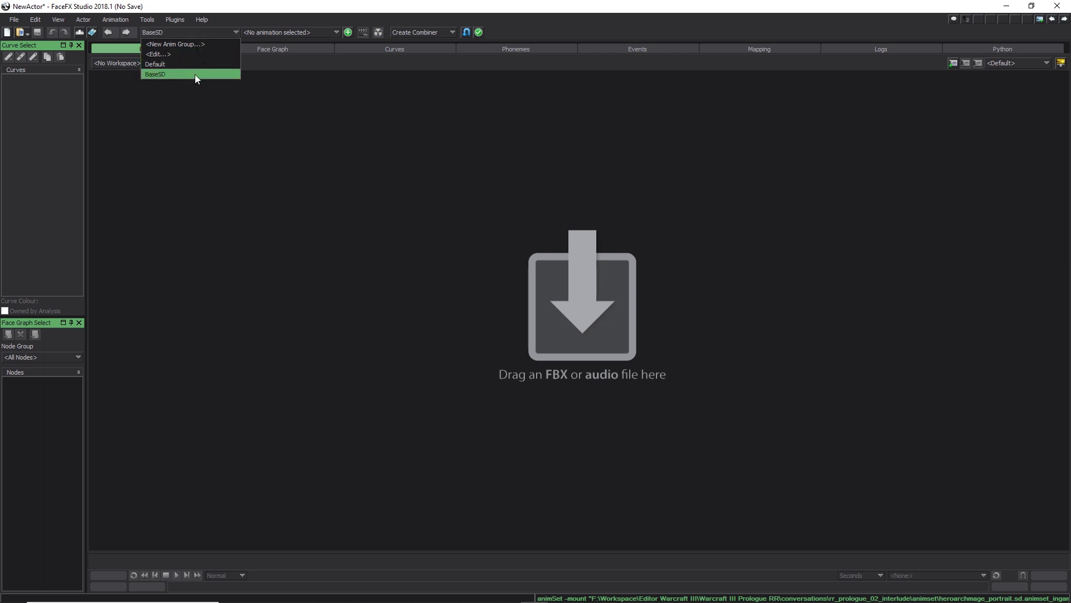
pyautogui.click(243, 79)
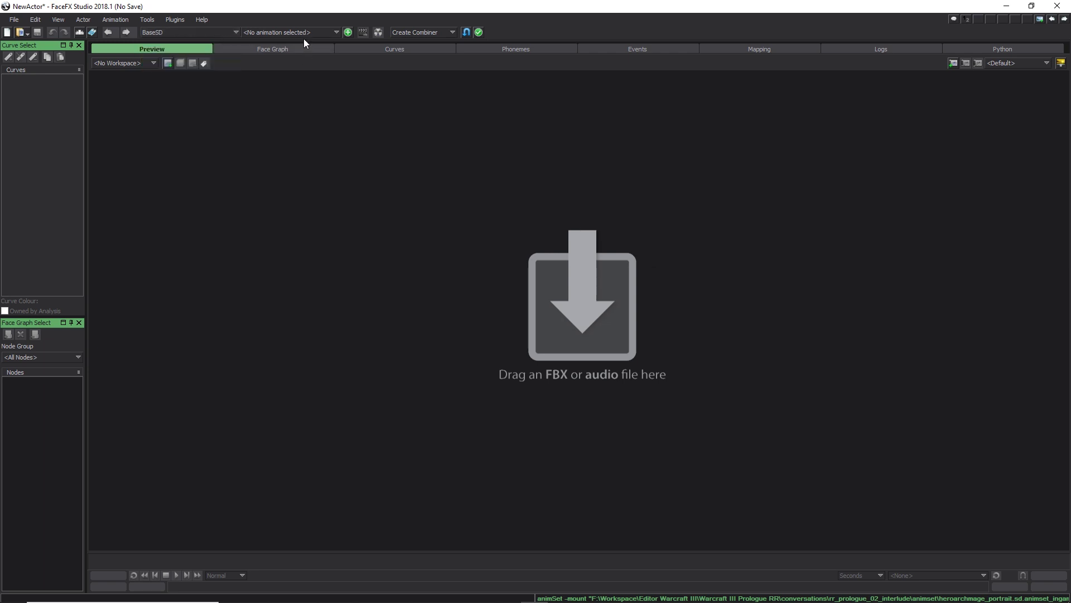
pyautogui.click(304, 34)
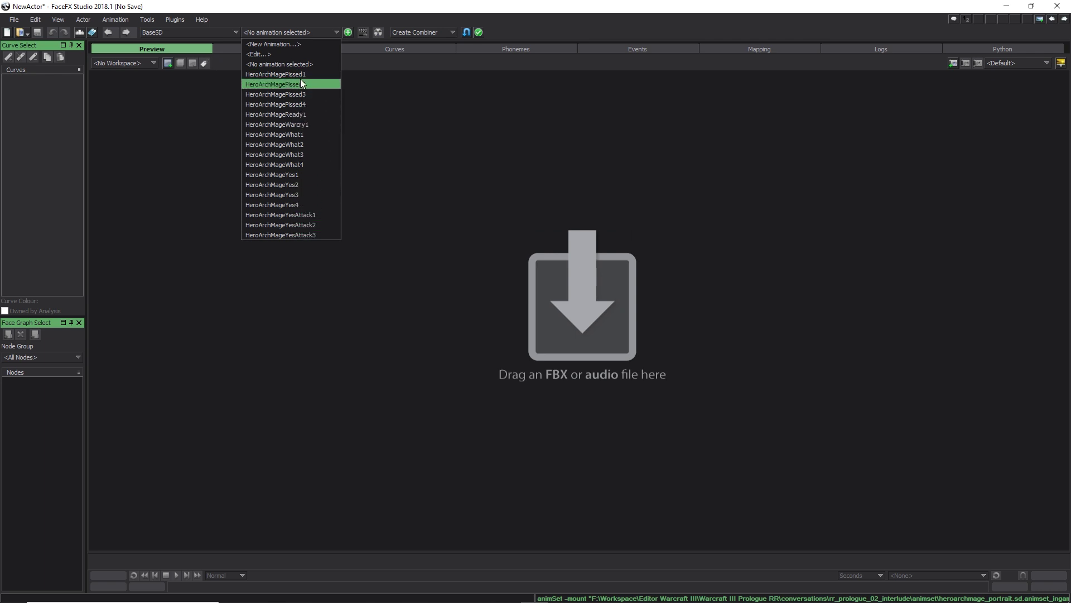
pyautogui.click(404, 202)
pyautogui.click(211, 33)
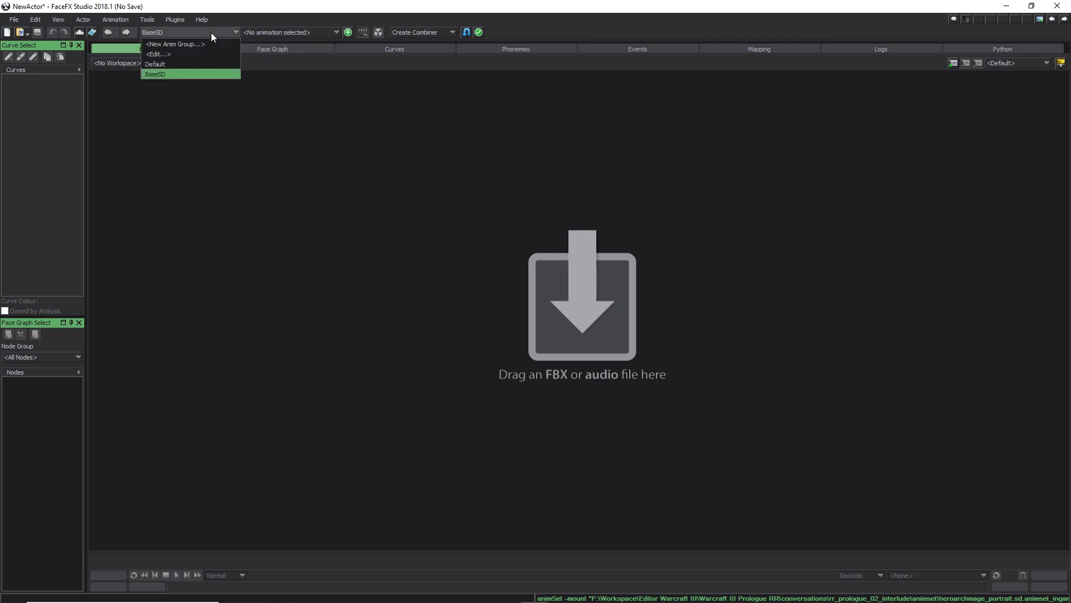
pyautogui.click(189, 72)
pyautogui.click(304, 33)
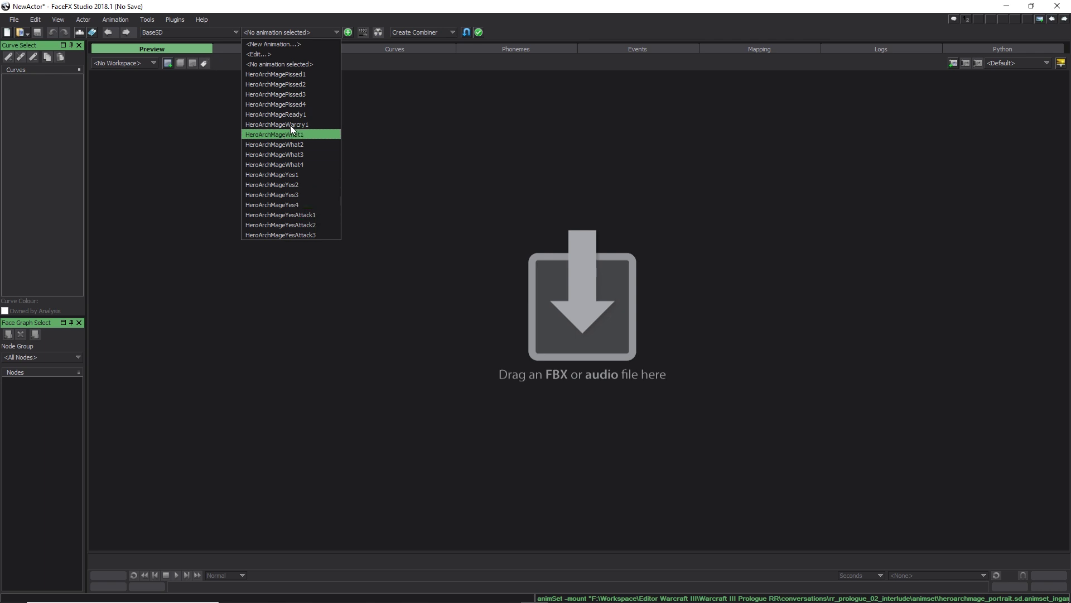
pyautogui.click(474, 135)
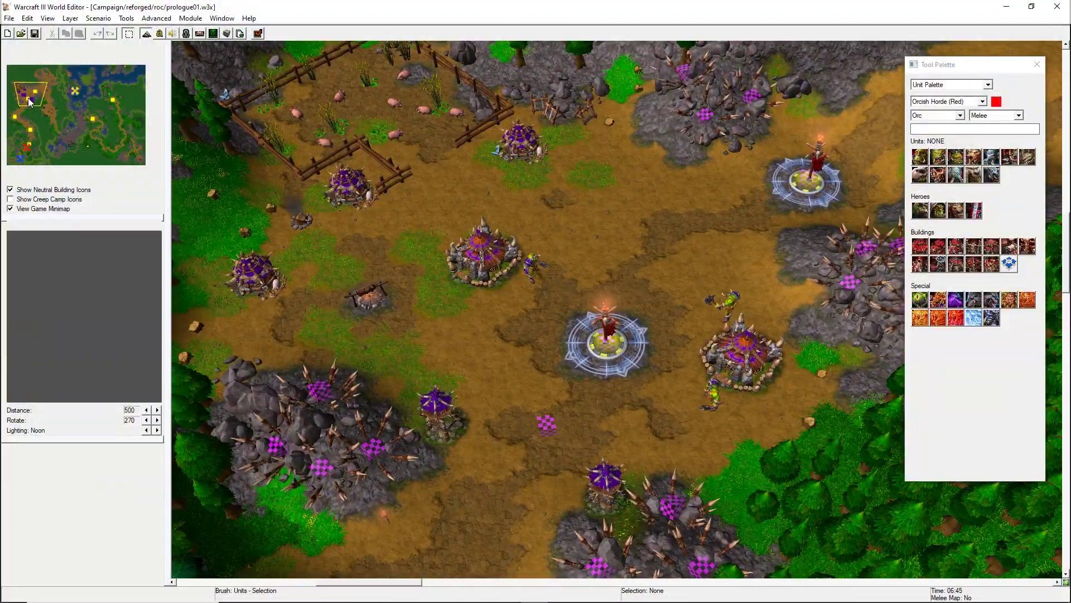
# Step: Pan the map, then in the Asset Manager export conversation.json
pyautogui.moveTo(28, 98); pyautogui.dragTo(97, 144)
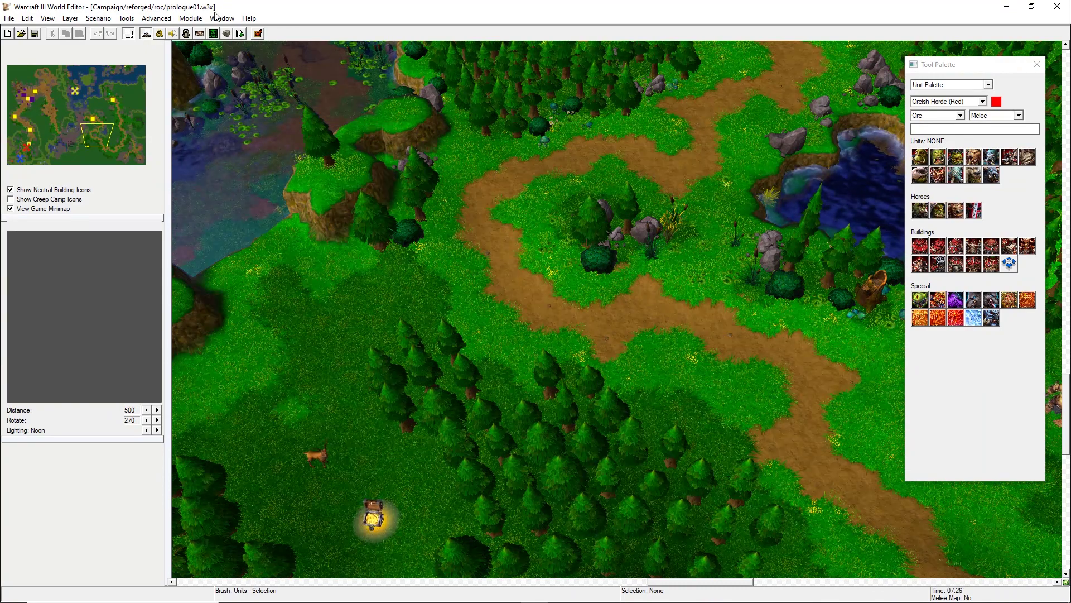
pyautogui.moveTo(113, 98); pyautogui.dragTo(118, 122)
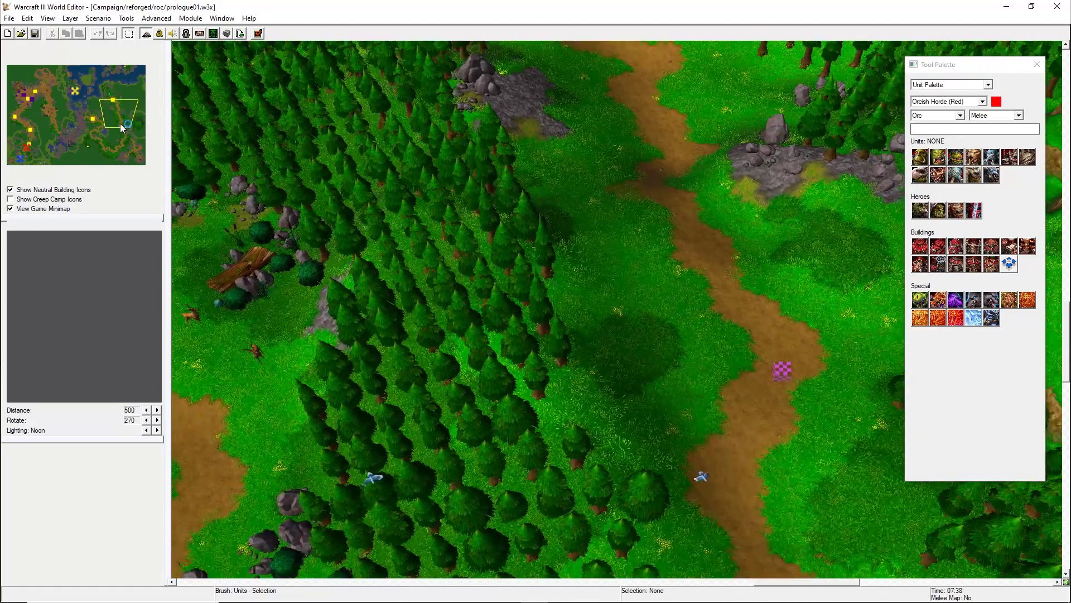
pyautogui.click(241, 34)
pyautogui.click(106, 189)
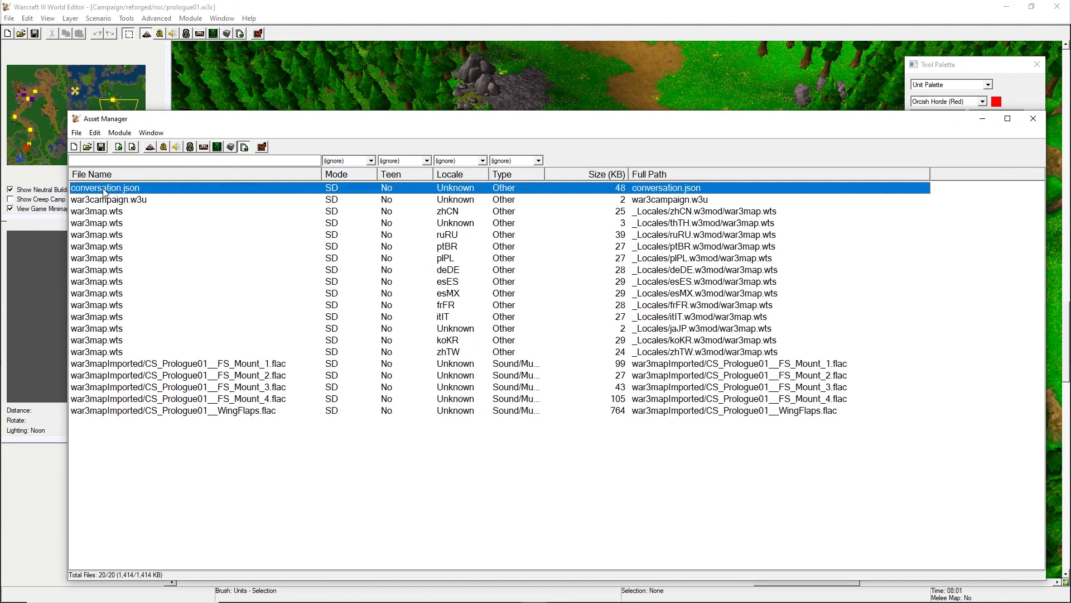
pyautogui.rightClick(104, 191)
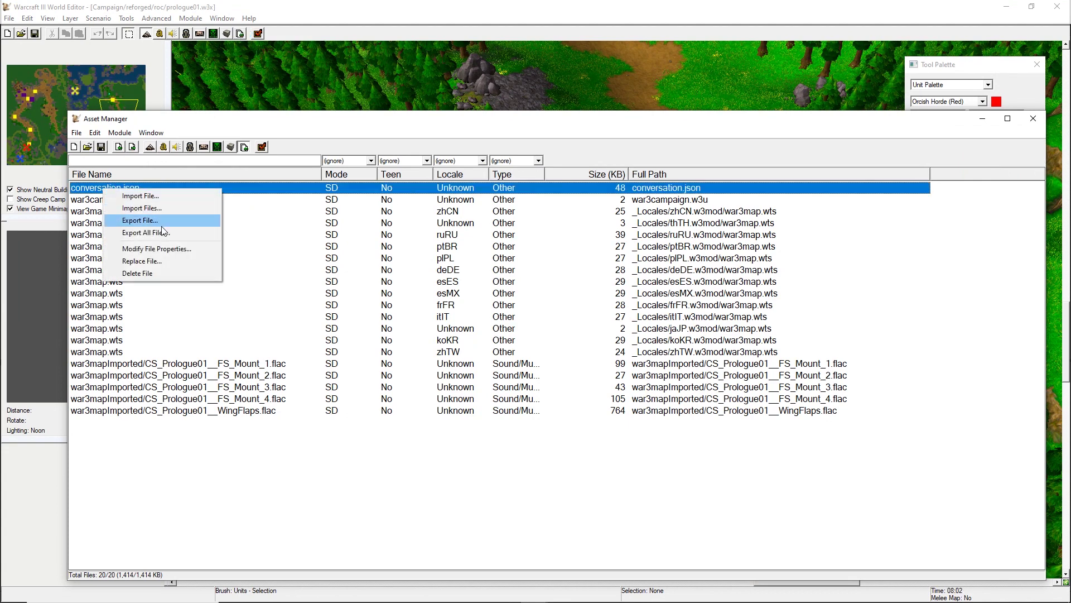
pyautogui.click(362, 141)
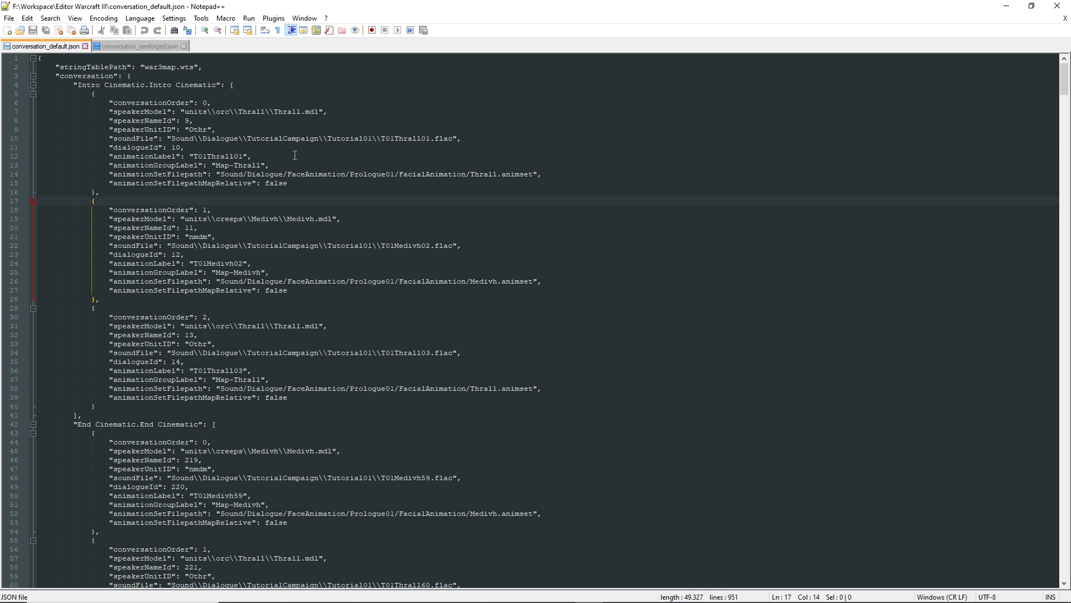
pyautogui.scroll(-6, 290, 151)
pyautogui.scroll(-20, 128, 115)
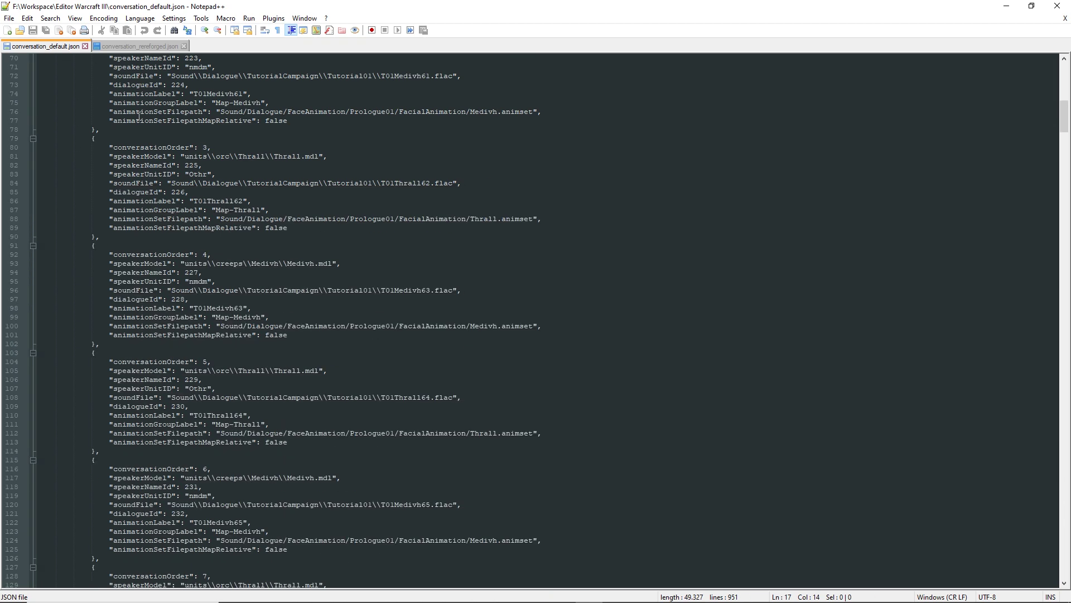
pyautogui.scroll(20, 141, 116)
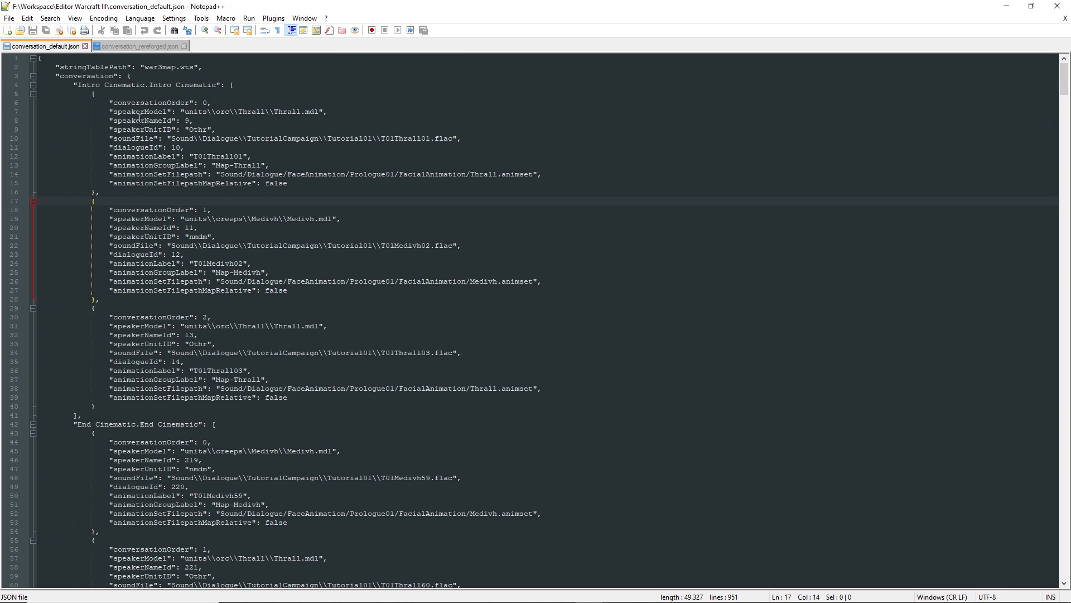
pyautogui.click(142, 47)
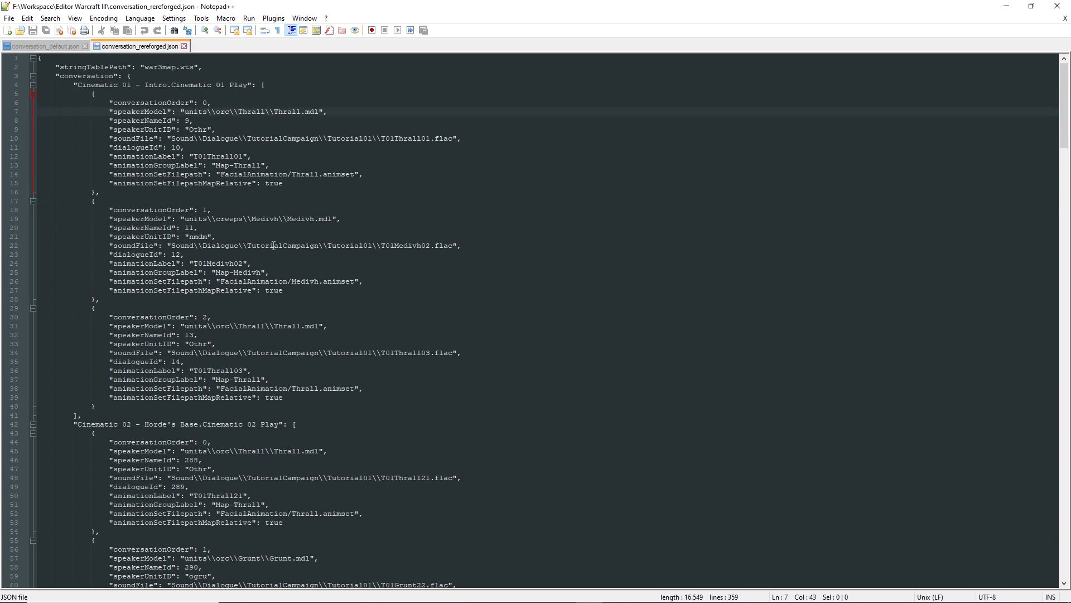
pyautogui.click(33, 42)
pyautogui.click(137, 47)
pyautogui.click(45, 47)
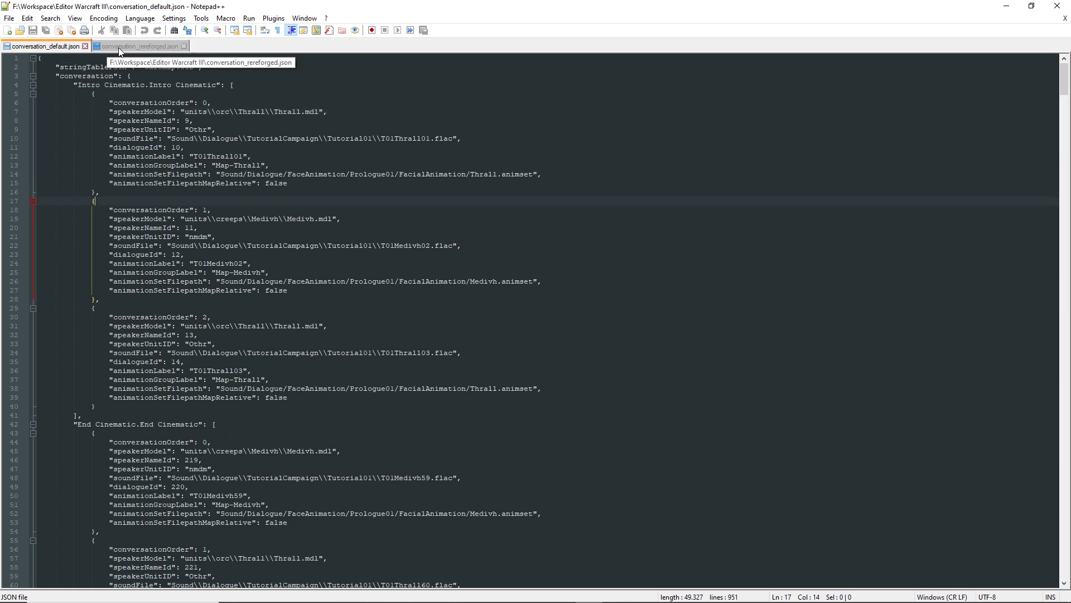
pyautogui.click(137, 48)
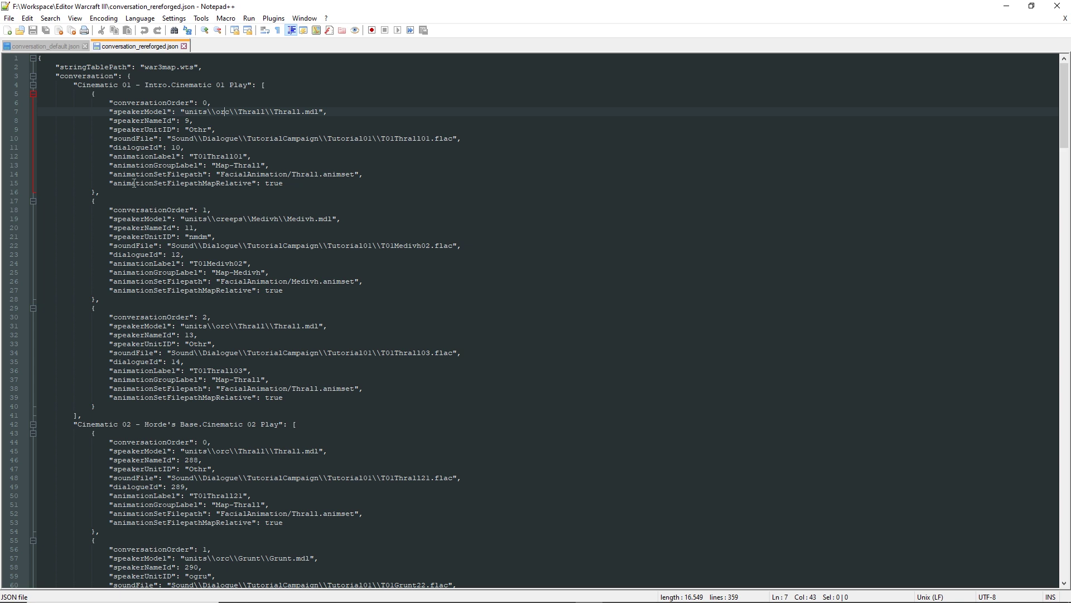
pyautogui.click(46, 44)
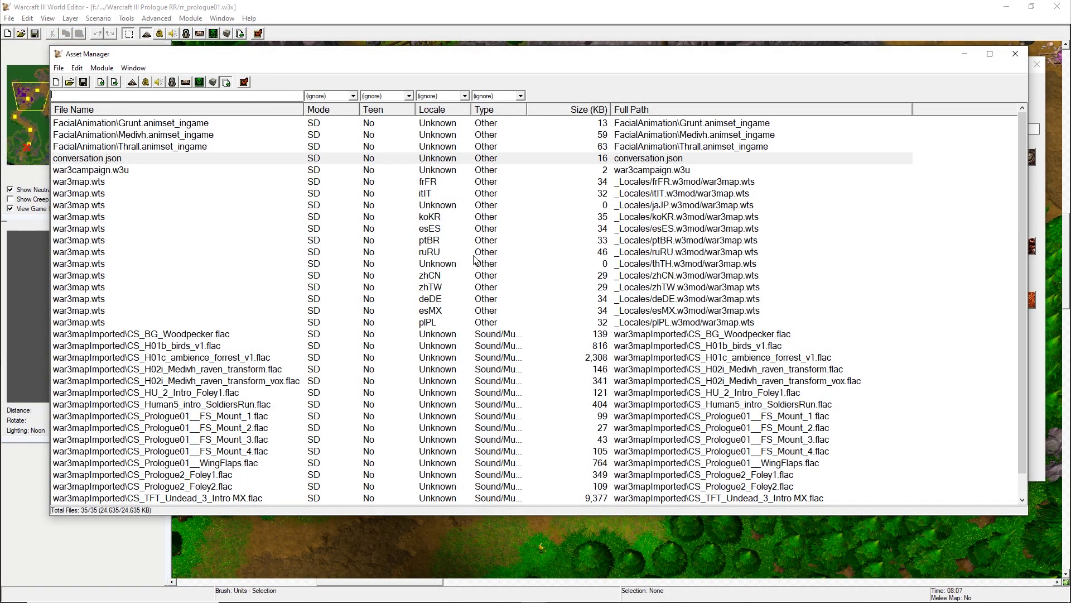
# Step: Scroll the Asset Manager list to the top to show the FacialAnimation animset files
pyautogui.scroll(-1, 452, 263)
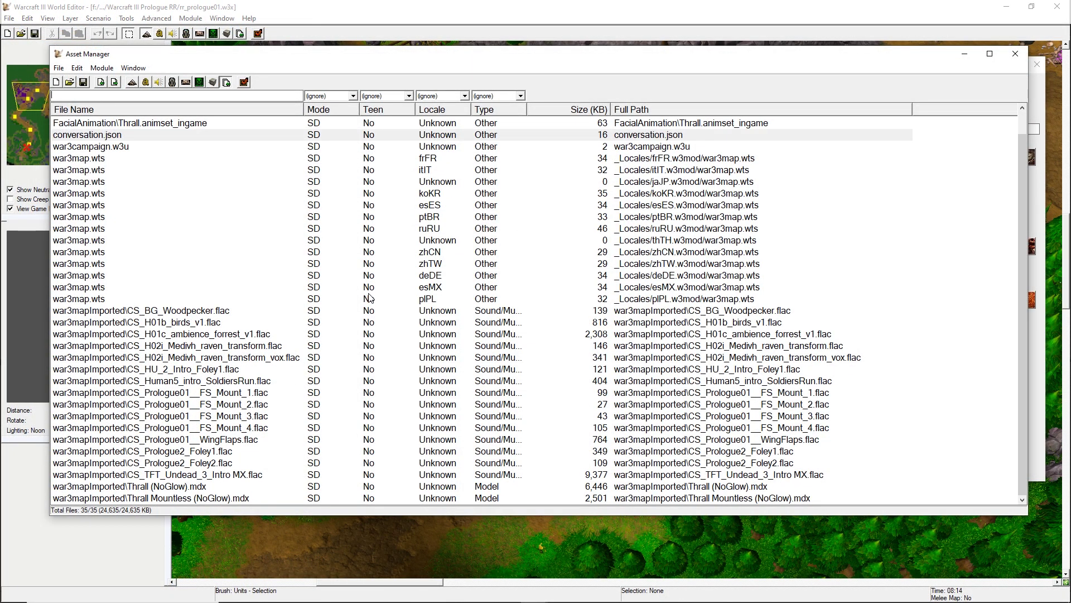
pyautogui.scroll(1, 291, 287)
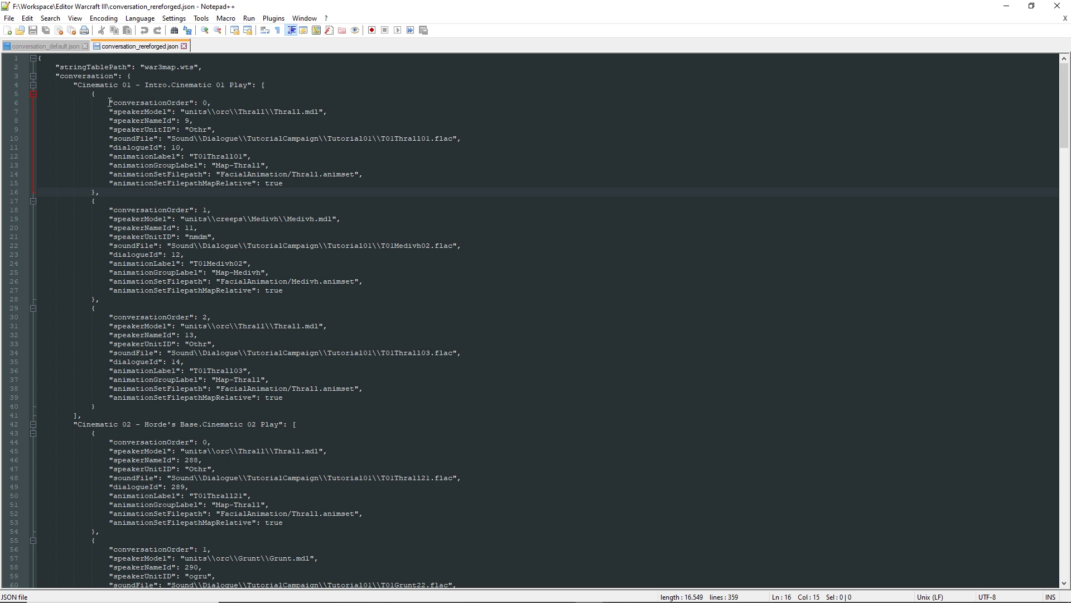
# Step: Highlight the conversationOrder, speakerModel and speakerNameId keys of the first entry in turn
pyautogui.moveTo(110, 102); pyautogui.dragTo(231, 109)
pyautogui.click(227, 104)
pyautogui.moveTo(109, 112); pyautogui.dragTo(174, 112)
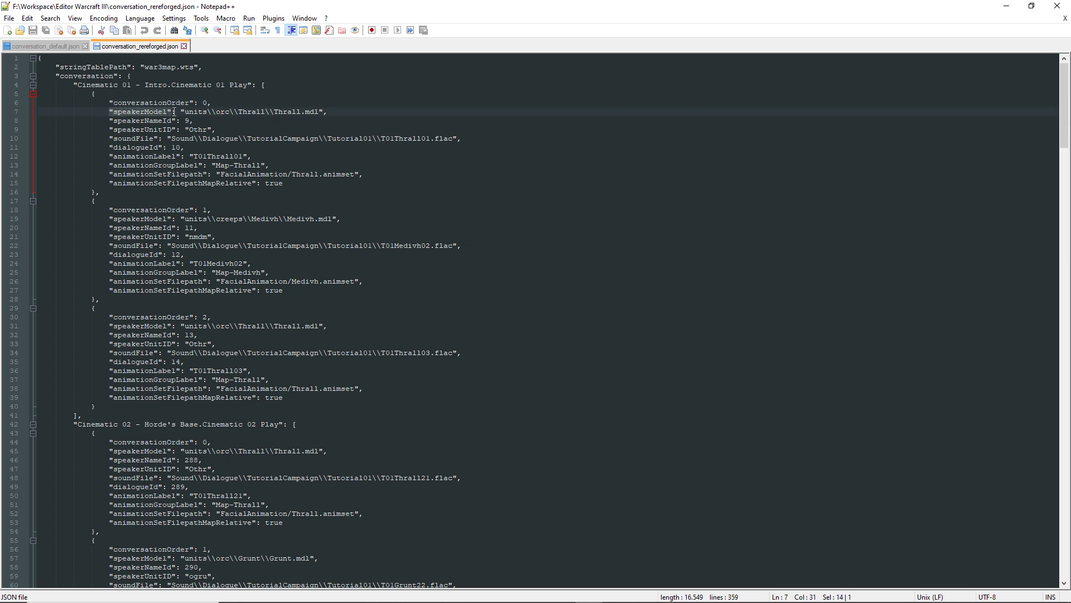
pyautogui.click(174, 112)
pyautogui.moveTo(110, 121); pyautogui.dragTo(176, 120)
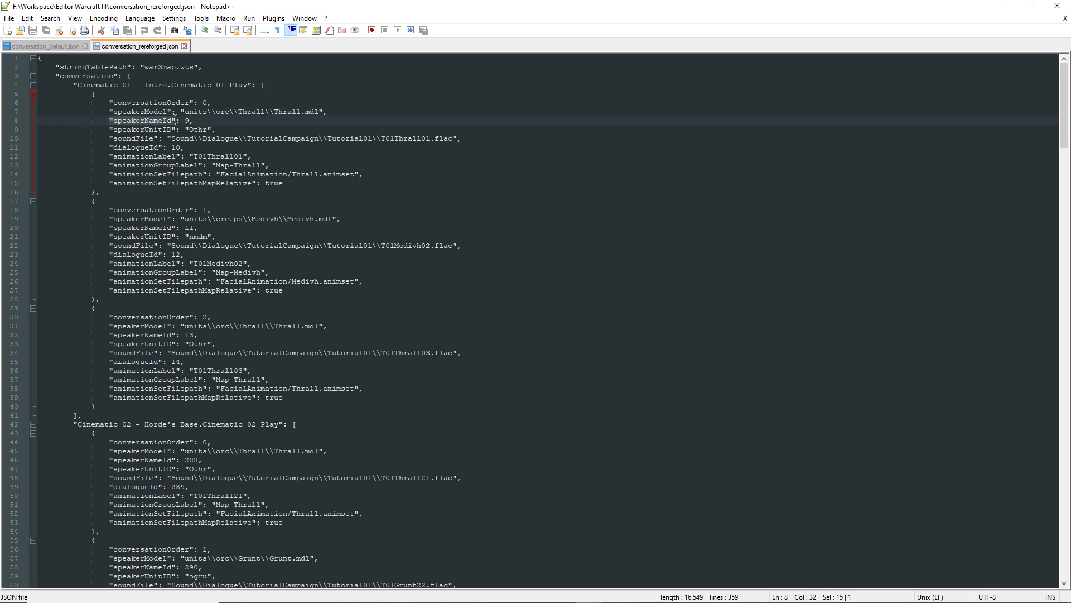
pyautogui.click(195, 121)
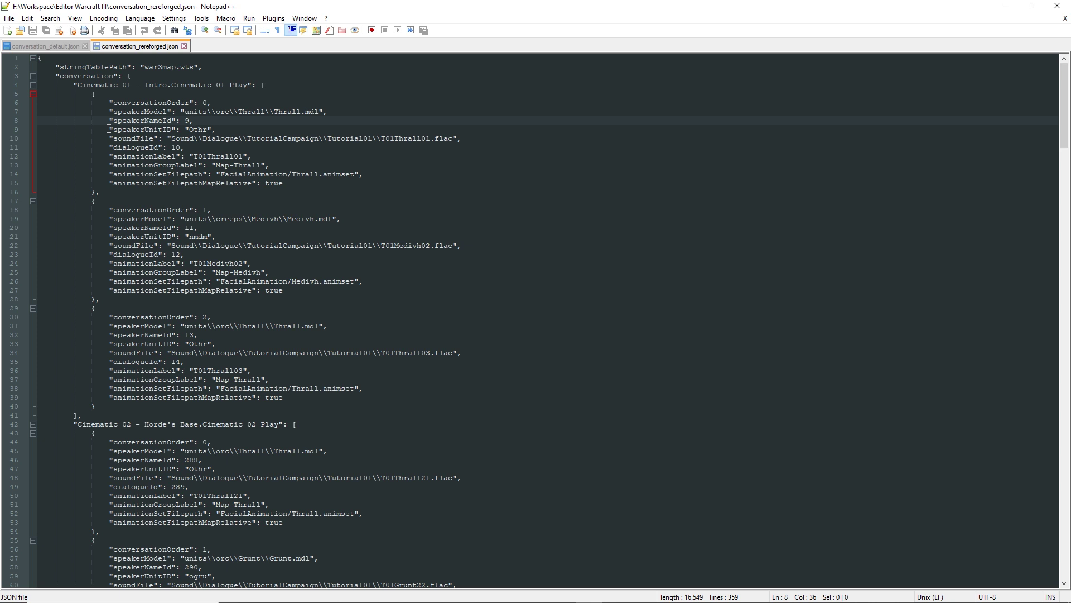
# Step: Highlight the speakerUnitID, soundFile and dialogueId keys in turn
pyautogui.moveTo(110, 129); pyautogui.dragTo(176, 130)
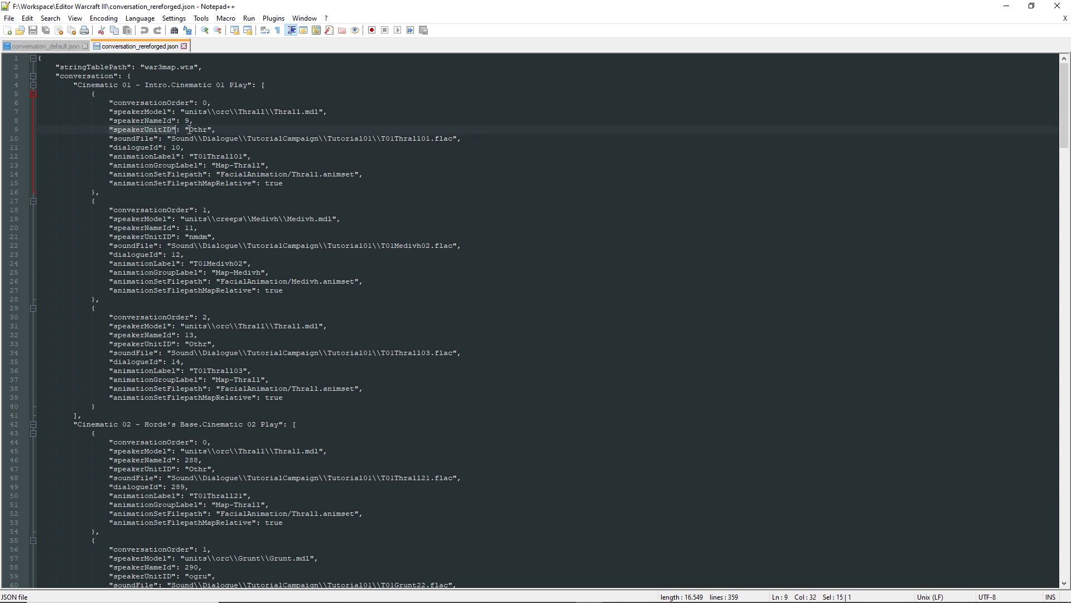
pyautogui.click(182, 129)
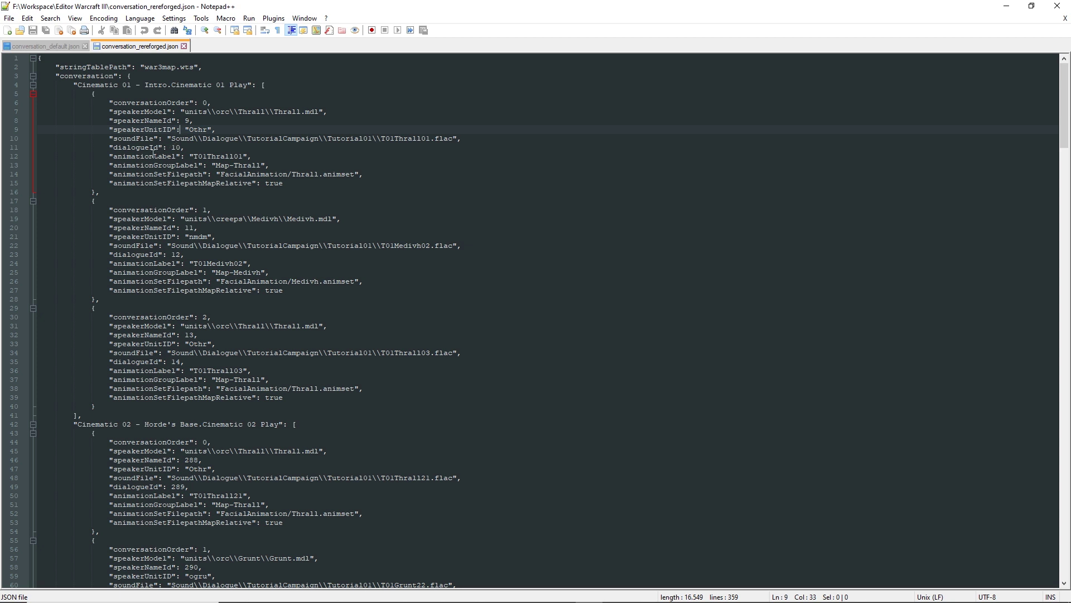
pyautogui.moveTo(107, 140); pyautogui.dragTo(159, 140)
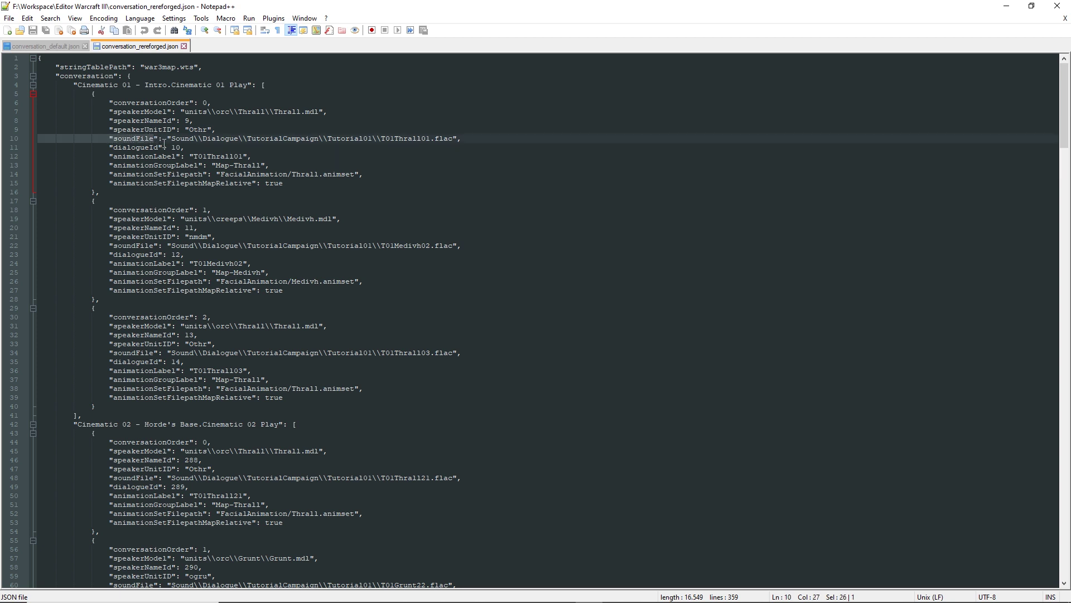
pyautogui.click(164, 143)
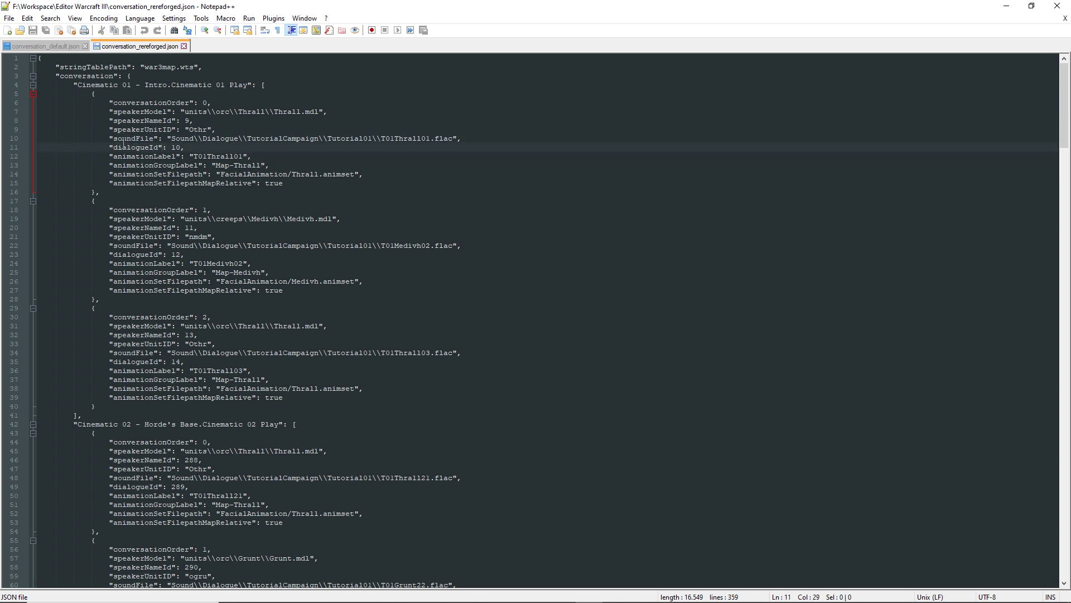
pyautogui.click(109, 147)
pyautogui.moveTo(109, 147); pyautogui.dragTo(162, 146)
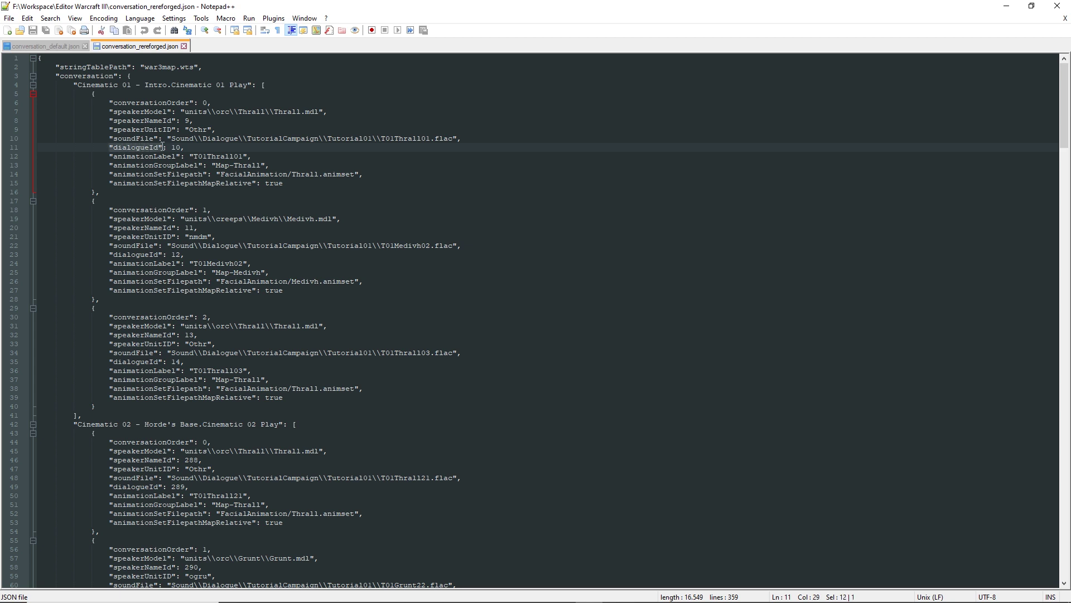
pyautogui.click(101, 147)
# Step: Highlight the animationLabel and animationGroupLabel keys on lines 12–13
pyautogui.moveTo(110, 156); pyautogui.dragTo(180, 157)
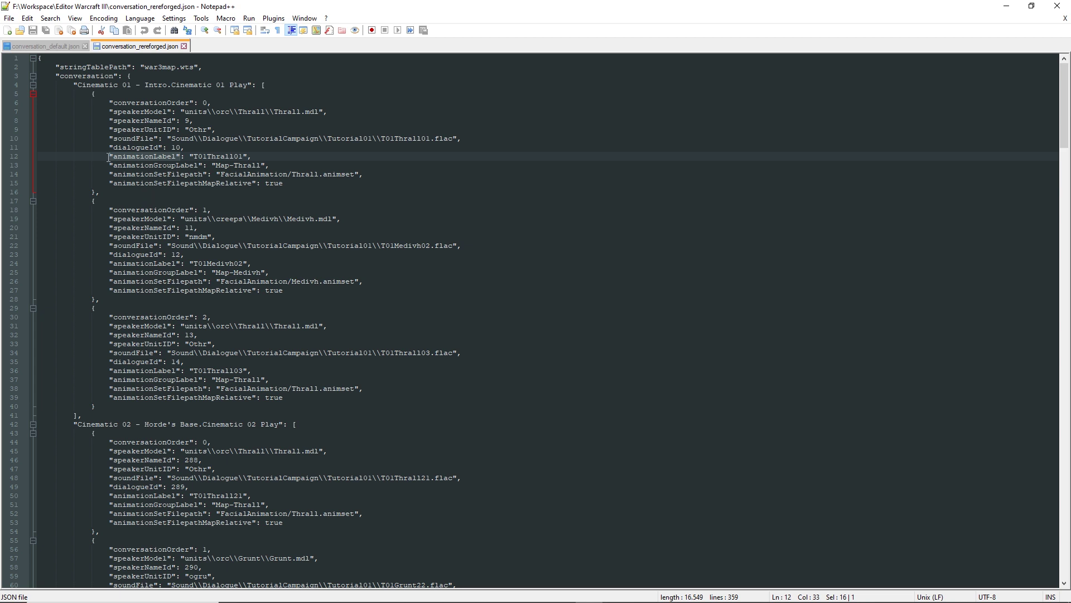
pyautogui.moveTo(109, 164); pyautogui.dragTo(202, 166)
pyautogui.moveTo(110, 157); pyautogui.dragTo(181, 156)
pyautogui.moveTo(38, 166); pyautogui.dragTo(199, 165)
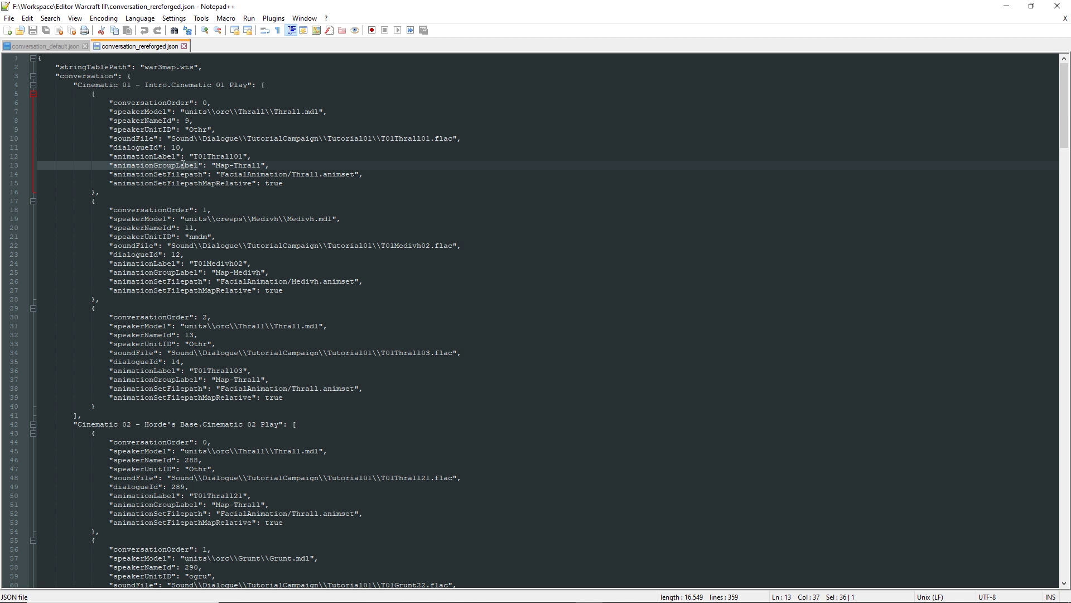
pyautogui.click(106, 163)
# Step: Highlight animationSetFilepath and animationSetFilepathMapRelative, then switch to conversation_default.json
pyautogui.moveTo(109, 173); pyautogui.dragTo(206, 177)
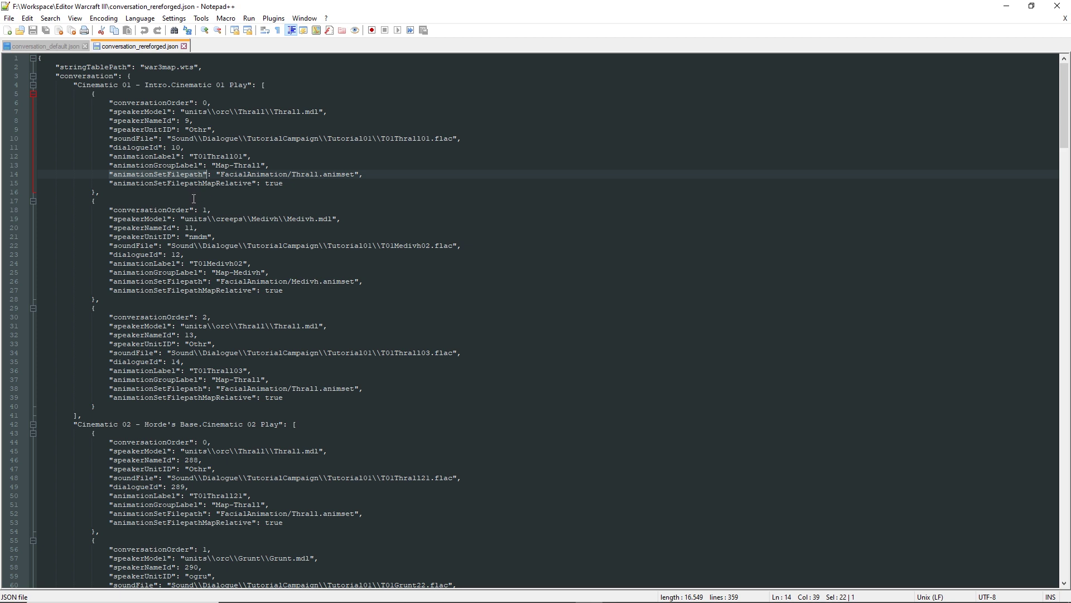
pyautogui.click(104, 173)
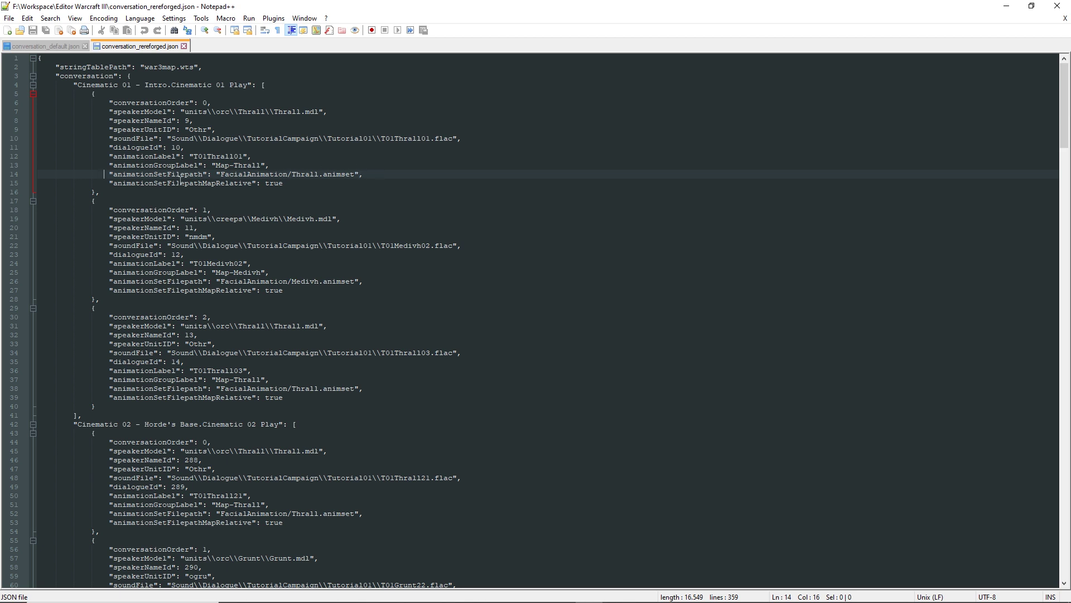
pyautogui.moveTo(110, 182); pyautogui.dragTo(253, 183)
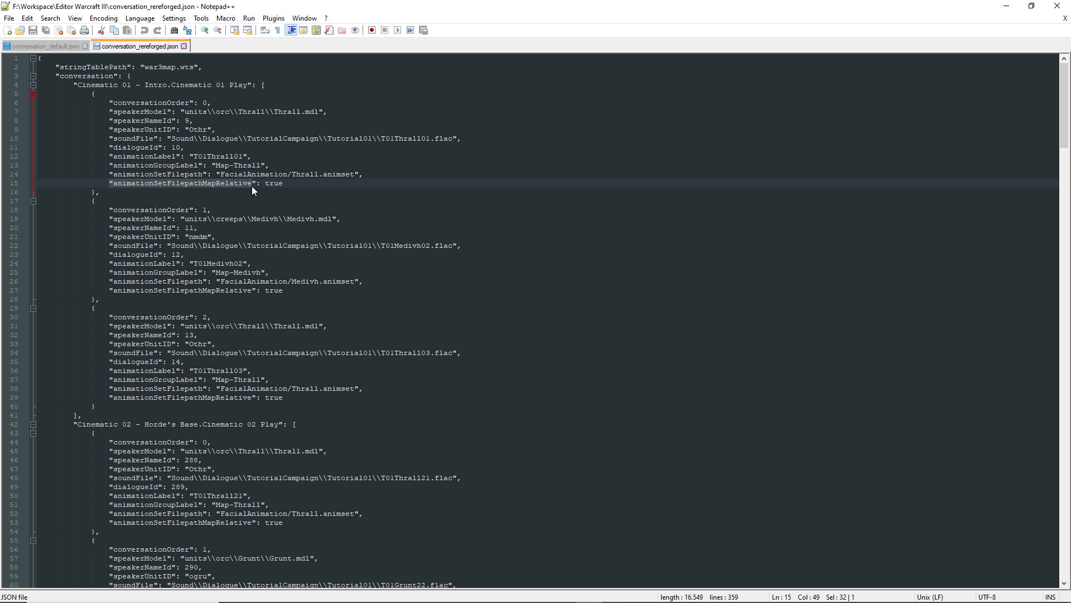
pyautogui.click(255, 186)
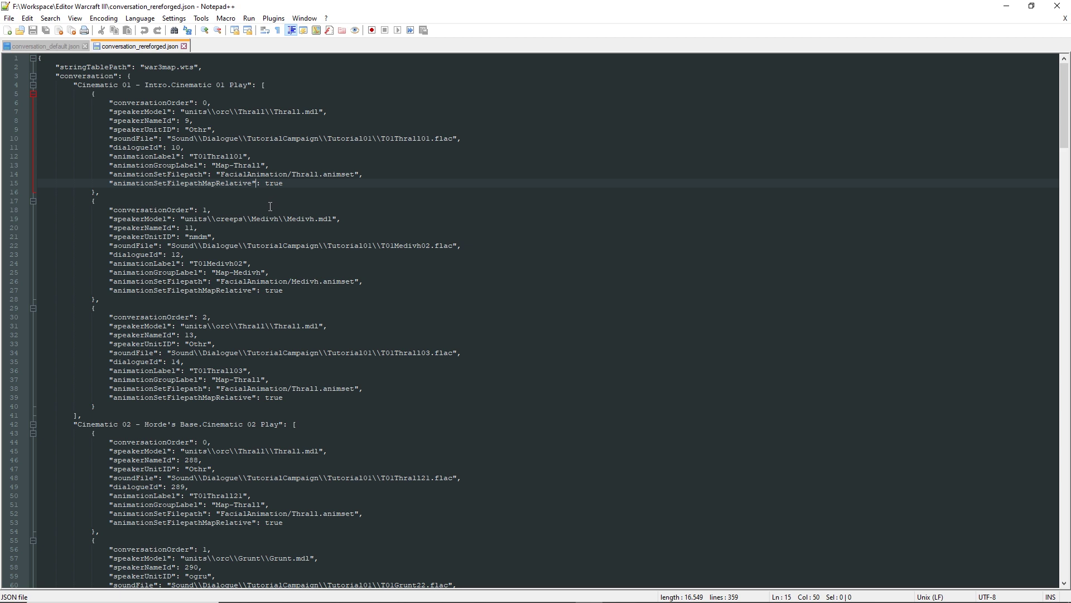
pyautogui.click(51, 47)
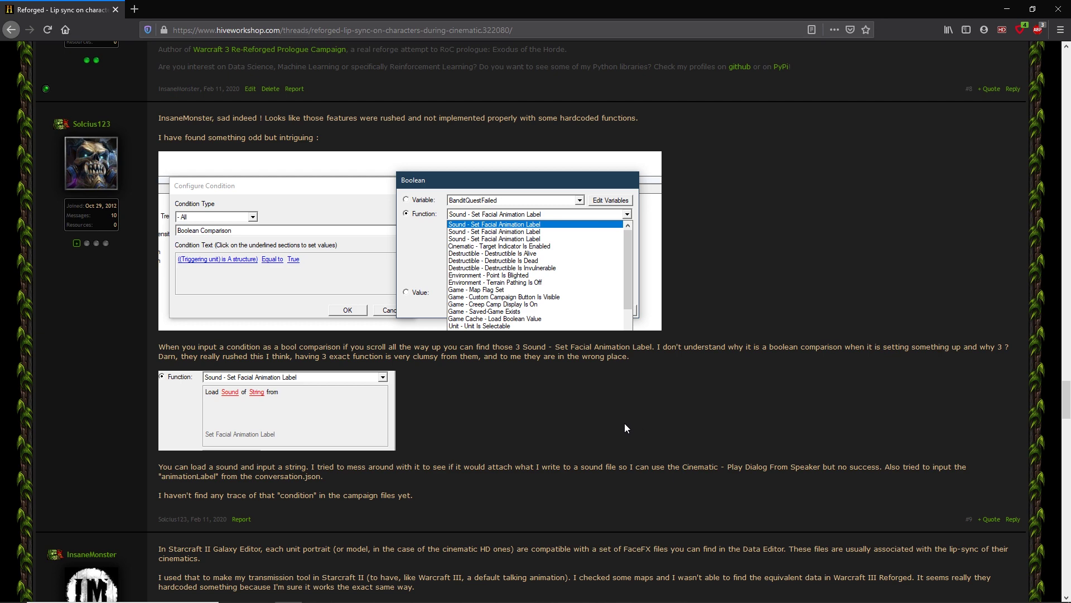
# Step: Scroll the thread to the Sound - Set Facial Animation Label comparison screenshots
pyautogui.scroll(1, 625, 423)
pyautogui.scroll(-1, 625, 423)
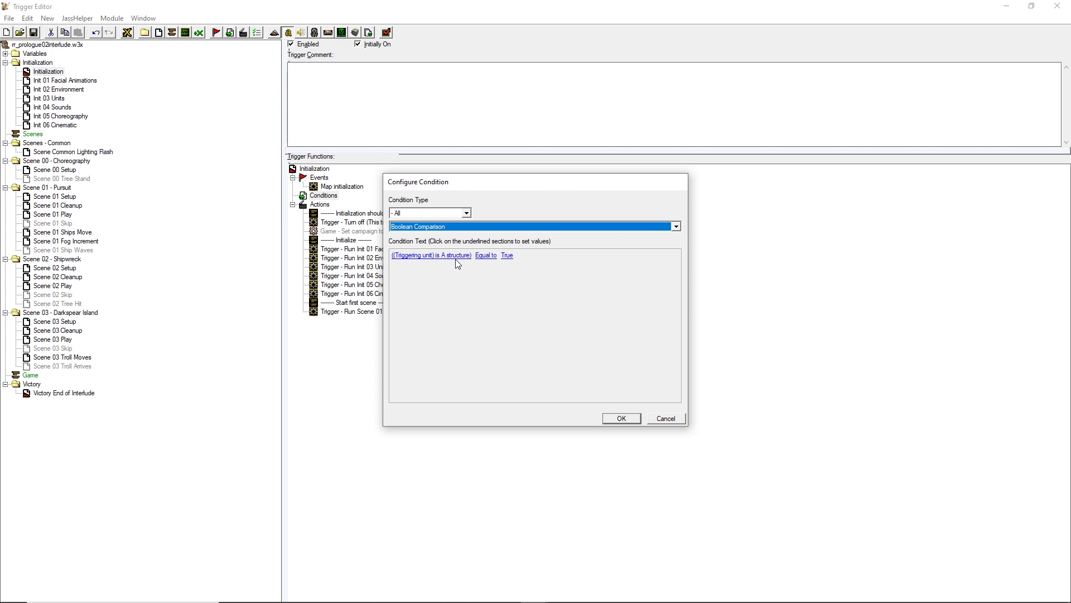
# Step: Browse the boolean function list, keeping Unit Classification Check, and confirm the condition unchanged
pyautogui.click(455, 257)
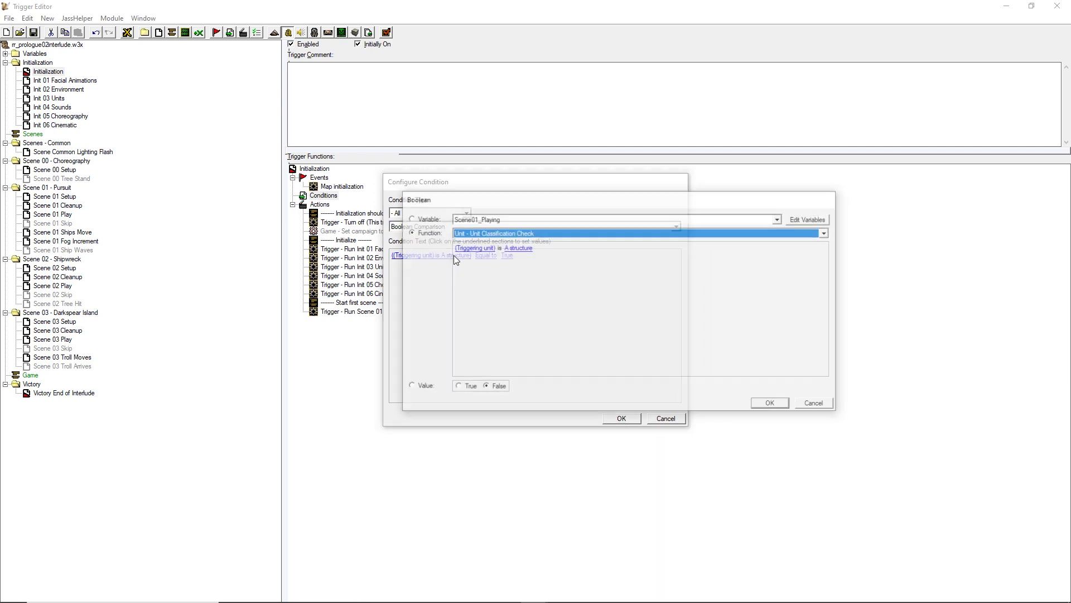
pyautogui.click(493, 238)
pyautogui.scroll(10, 530, 287)
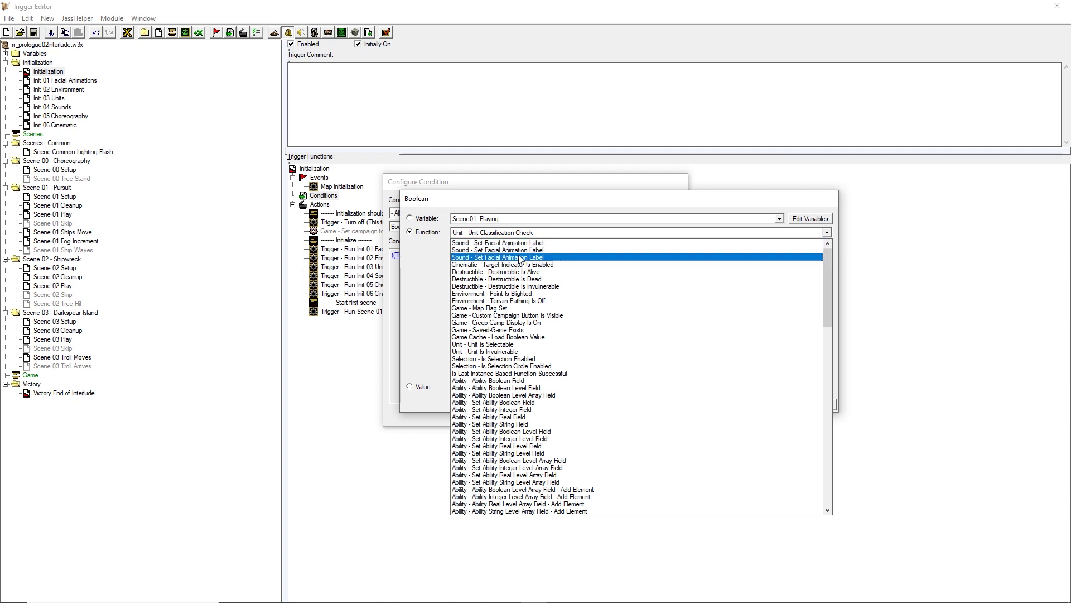
pyautogui.click(535, 212)
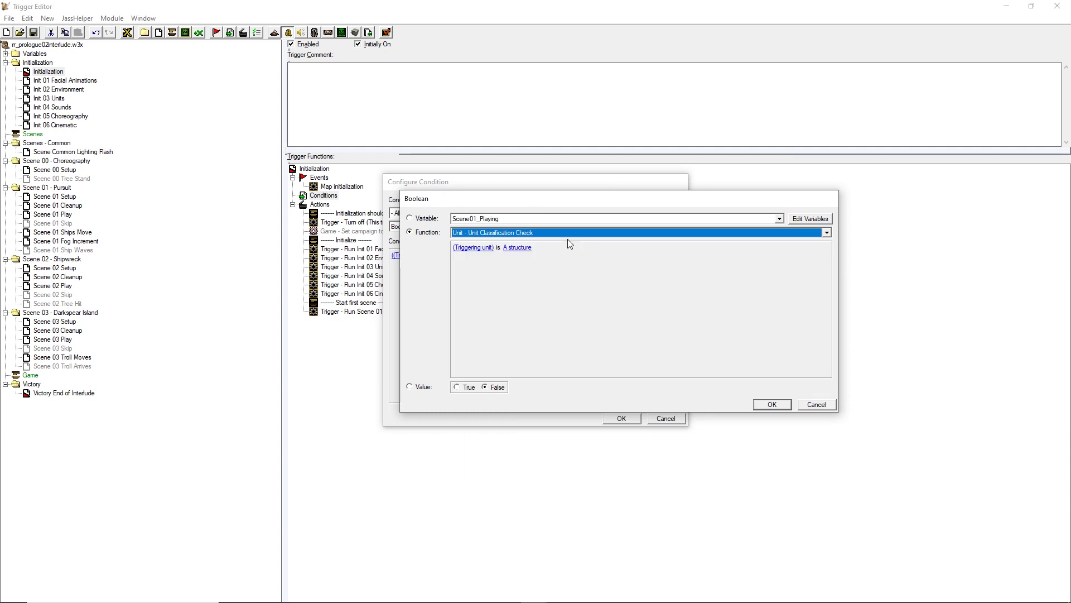
pyautogui.click(772, 404)
pyautogui.click(665, 419)
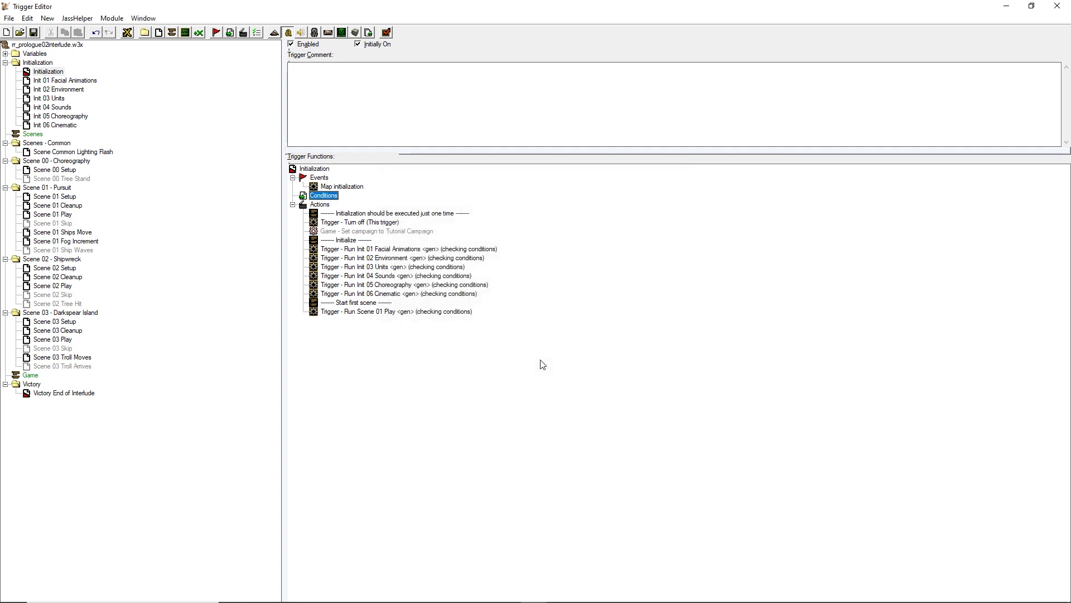
pyautogui.click(321, 205)
pyautogui.rightClick(322, 206)
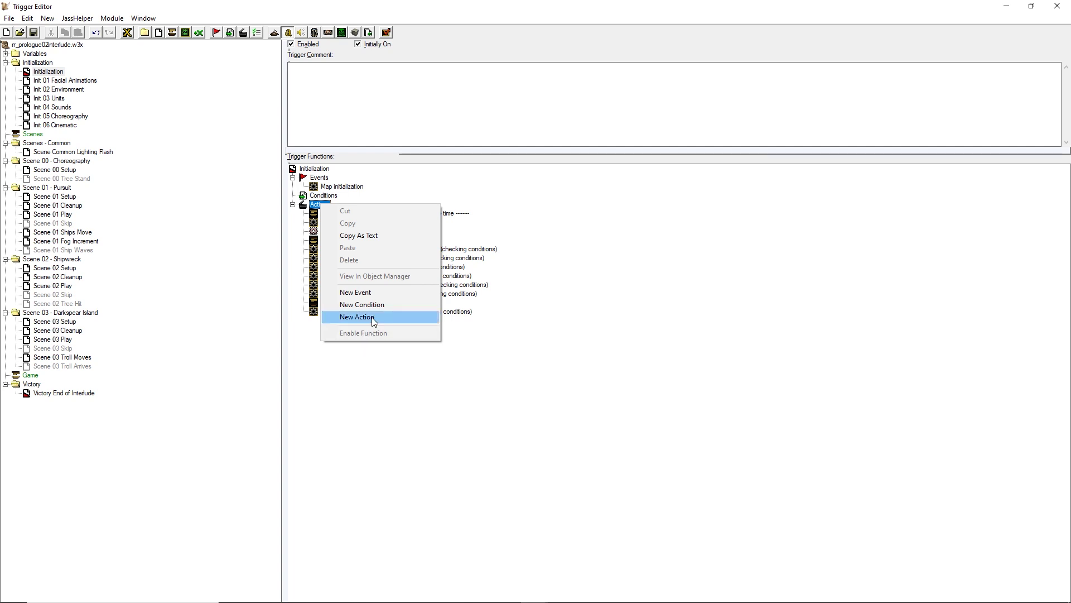
pyautogui.click(359, 383)
pyautogui.click(423, 227)
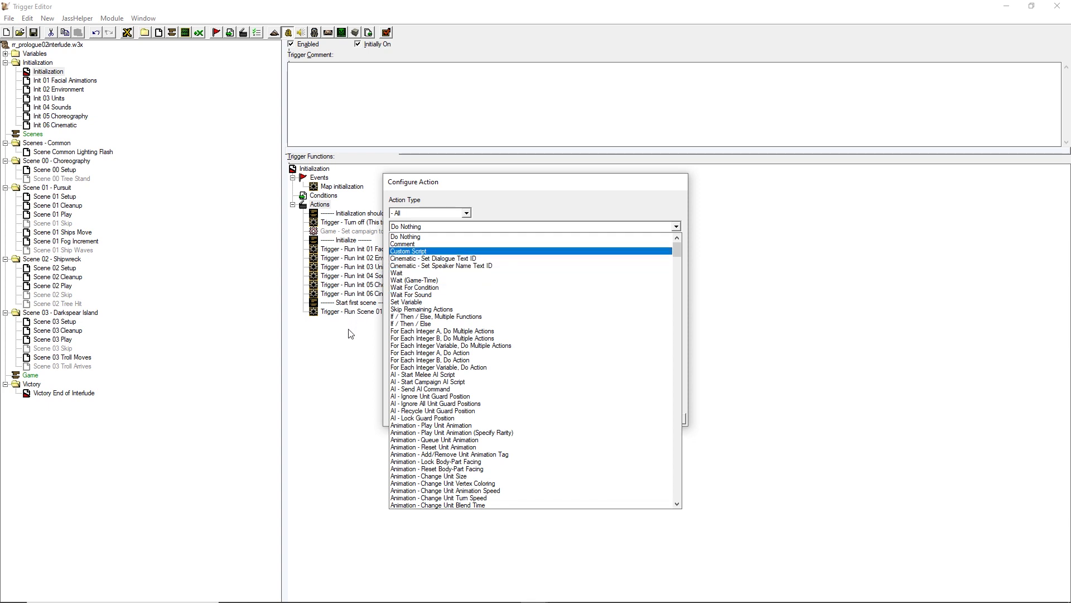
pyautogui.click(417, 259)
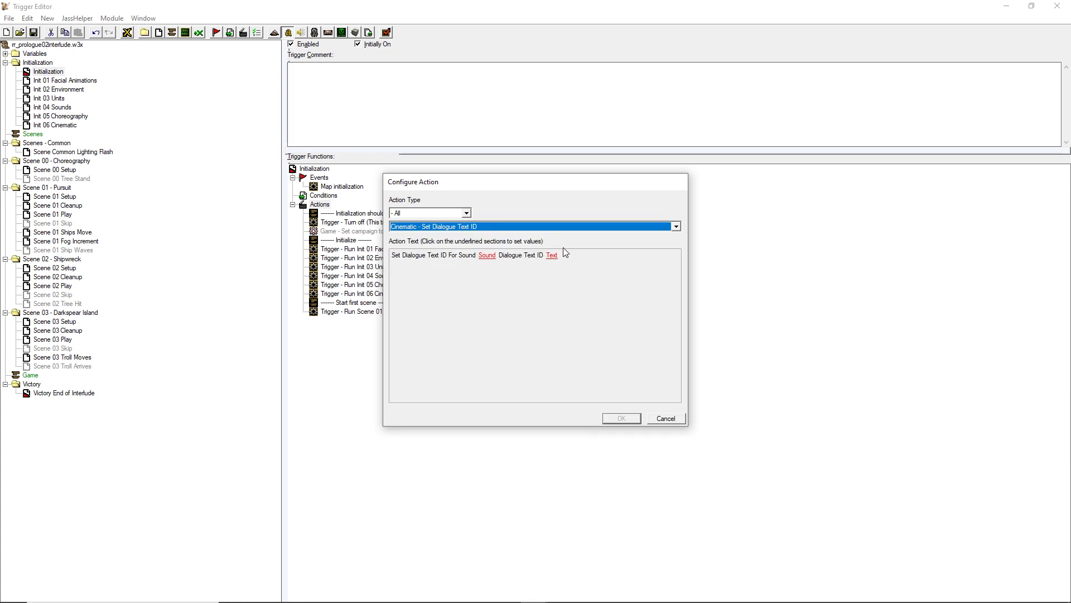
pyautogui.click(549, 226)
pyautogui.click(471, 248)
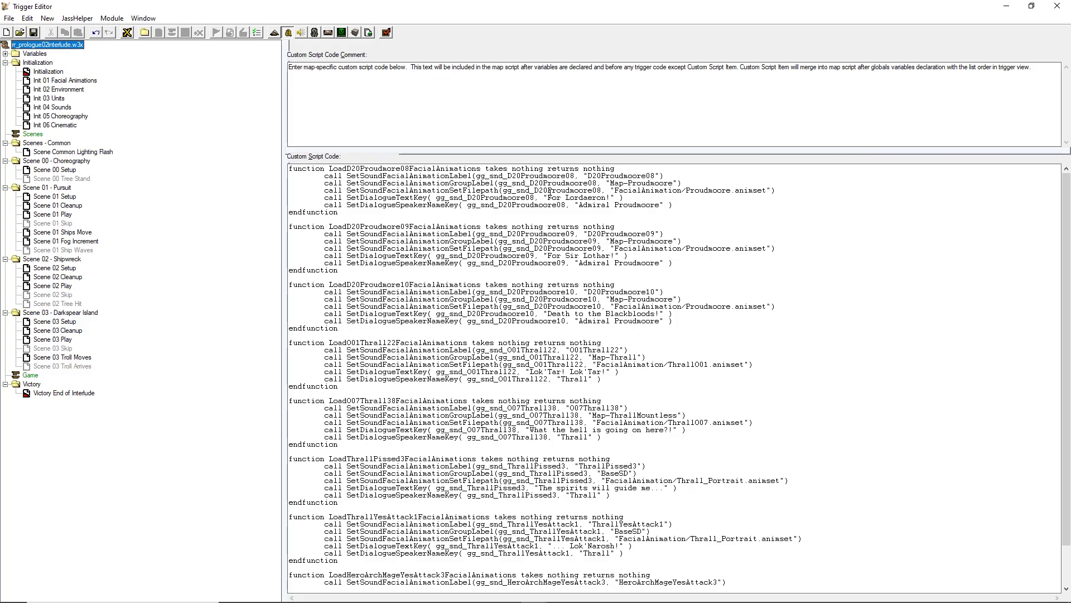
# Step: Highlight the three SetSound calls in the custom script, then open the Init 01 Facial Animations trigger
pyautogui.moveTo(794, 193); pyautogui.dragTo(280, 173)
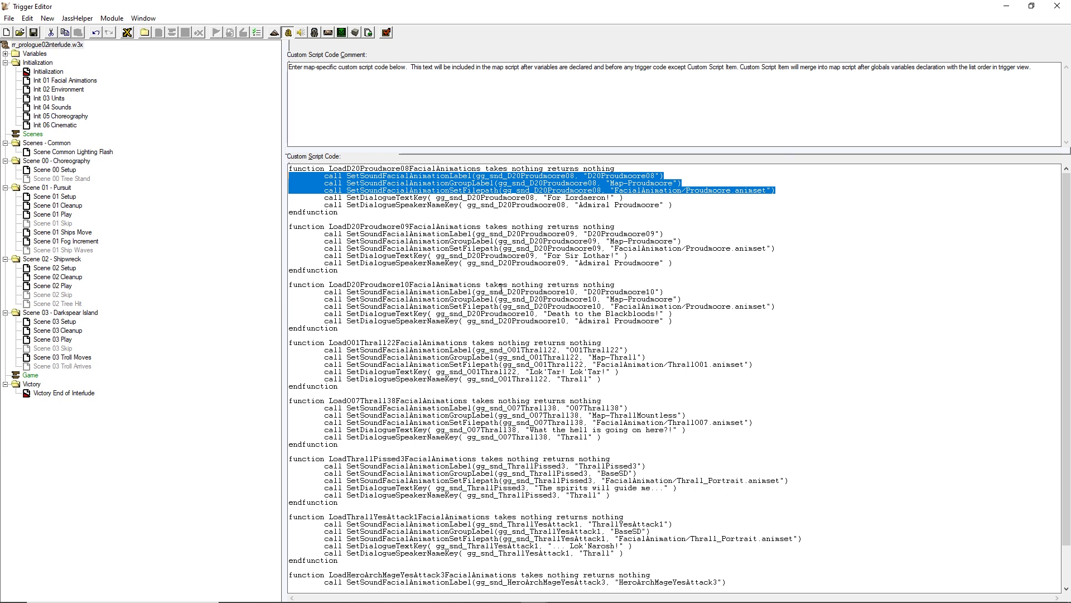
pyautogui.click(709, 202)
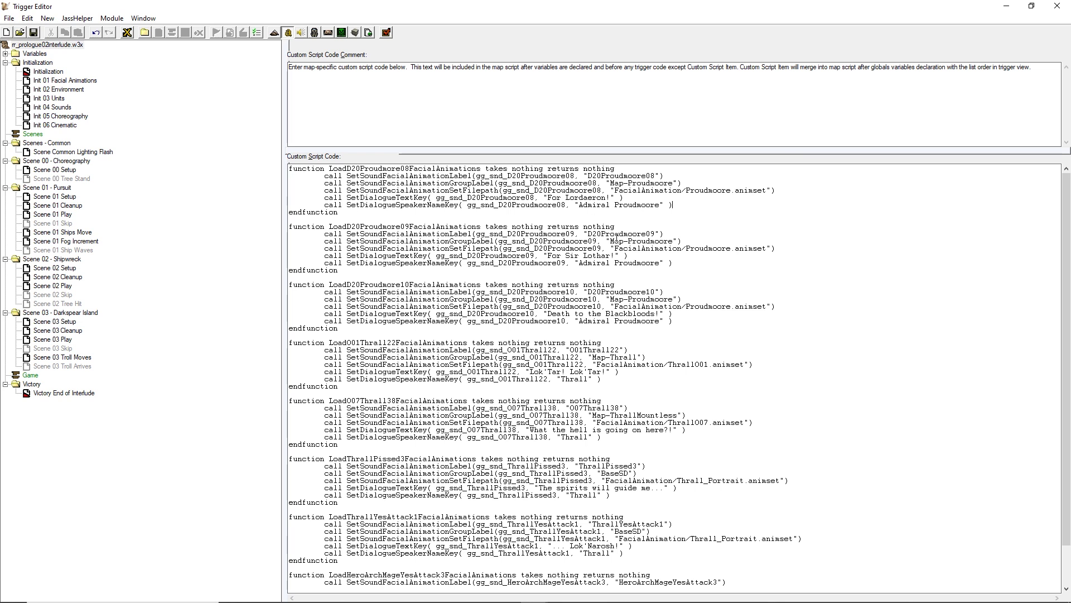
pyautogui.scroll(-2, 359, 291)
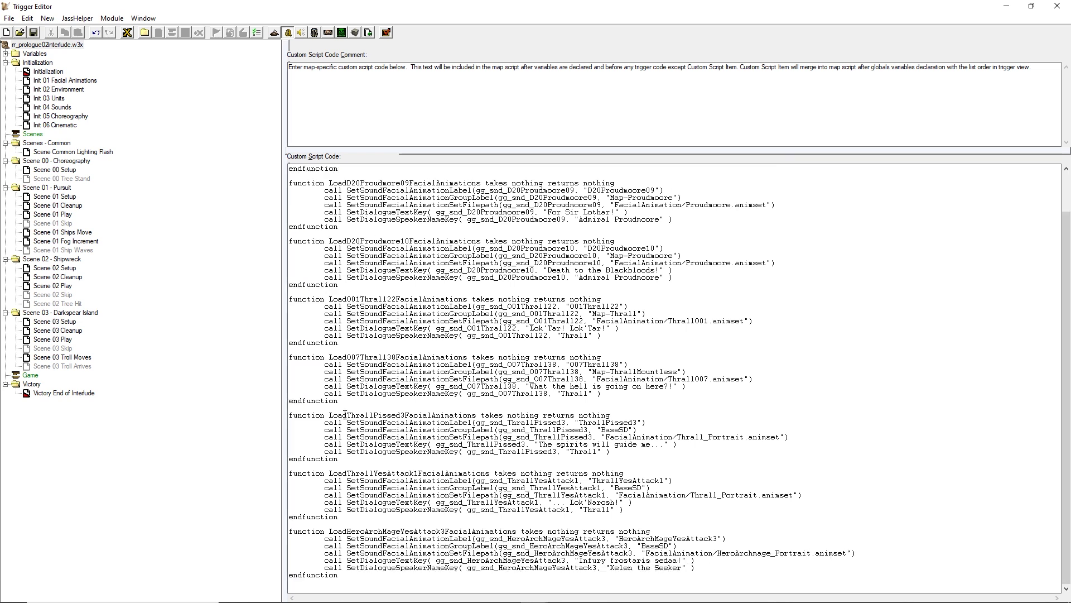
pyautogui.scroll(2, 390, 426)
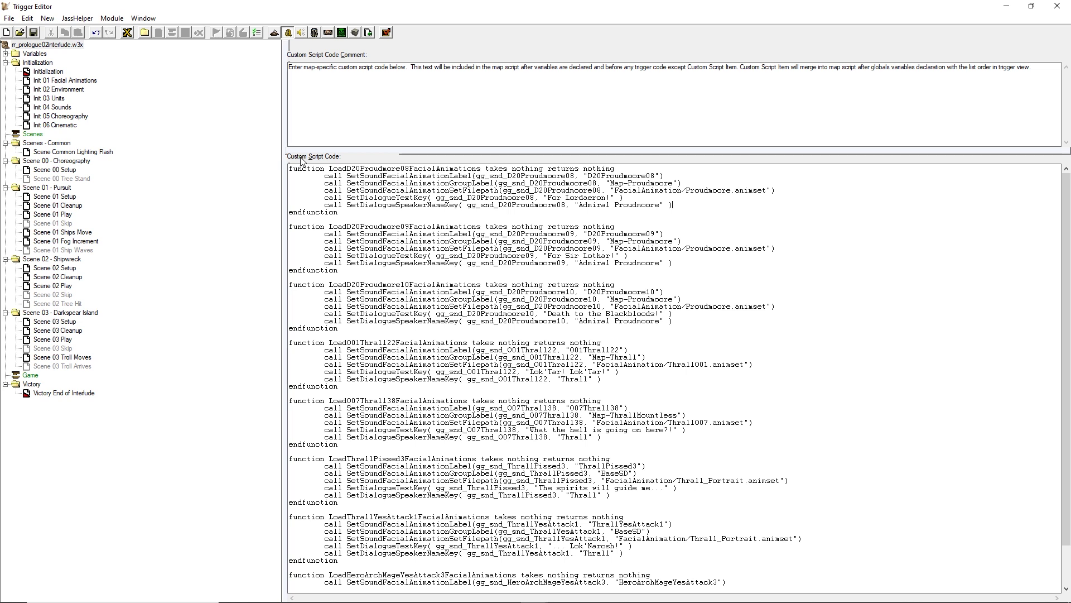
pyautogui.click(54, 47)
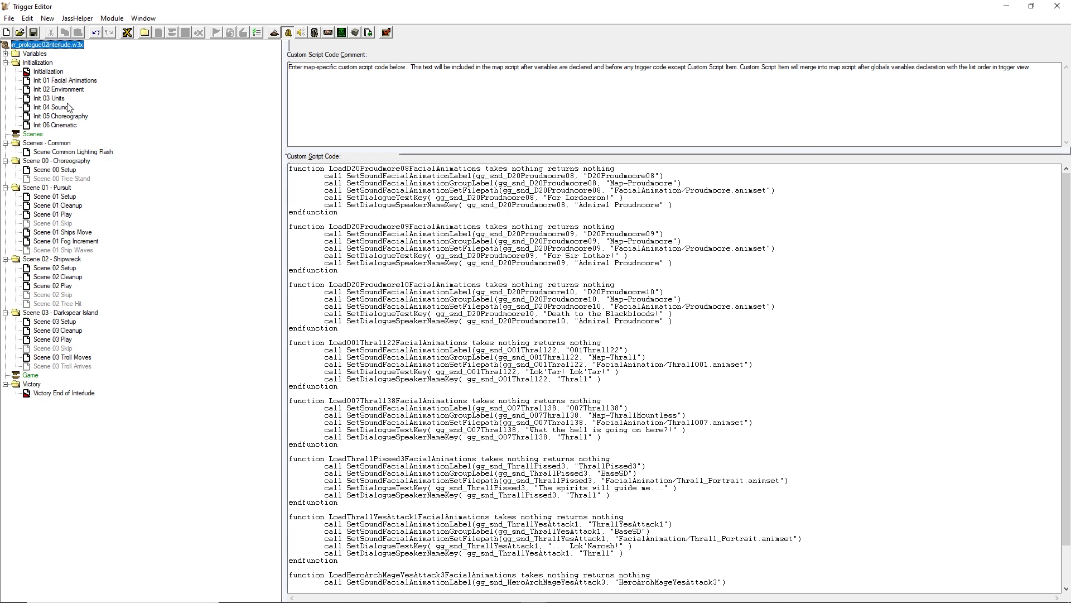
pyautogui.click(73, 81)
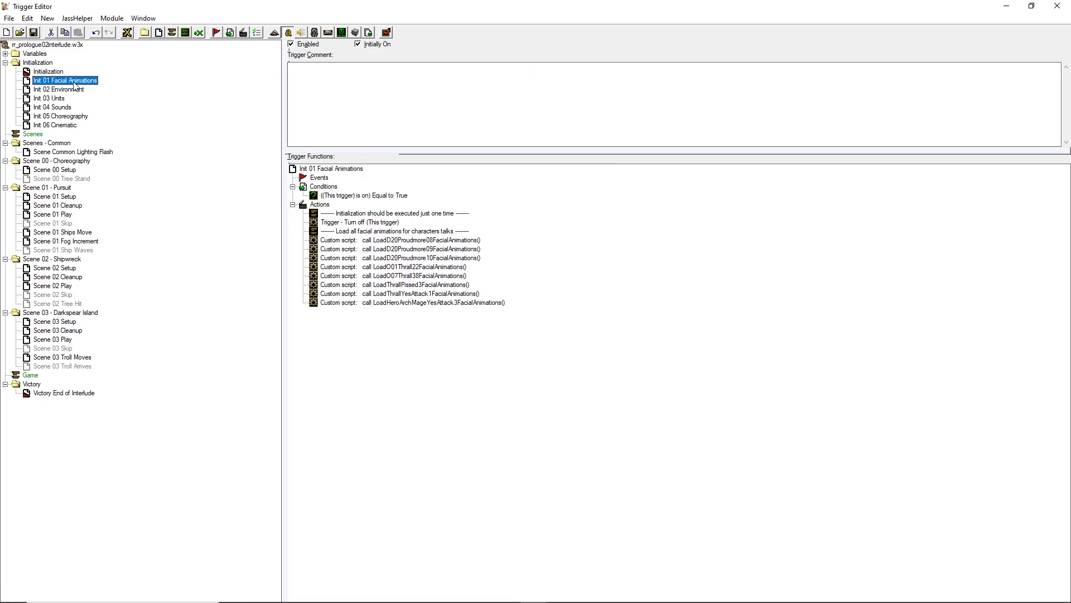
# Step: View the first custom-script action's code unchanged, then open the LoadD20Proudmoore09FacialAnimations() custom-script action
pyautogui.doubleClick(367, 241)
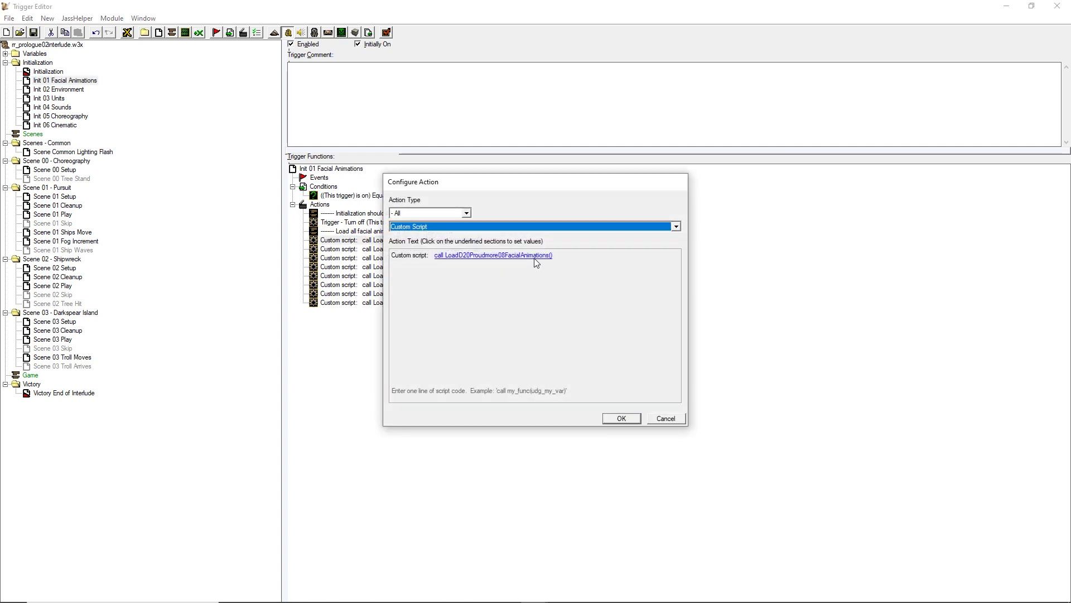
pyautogui.click(500, 256)
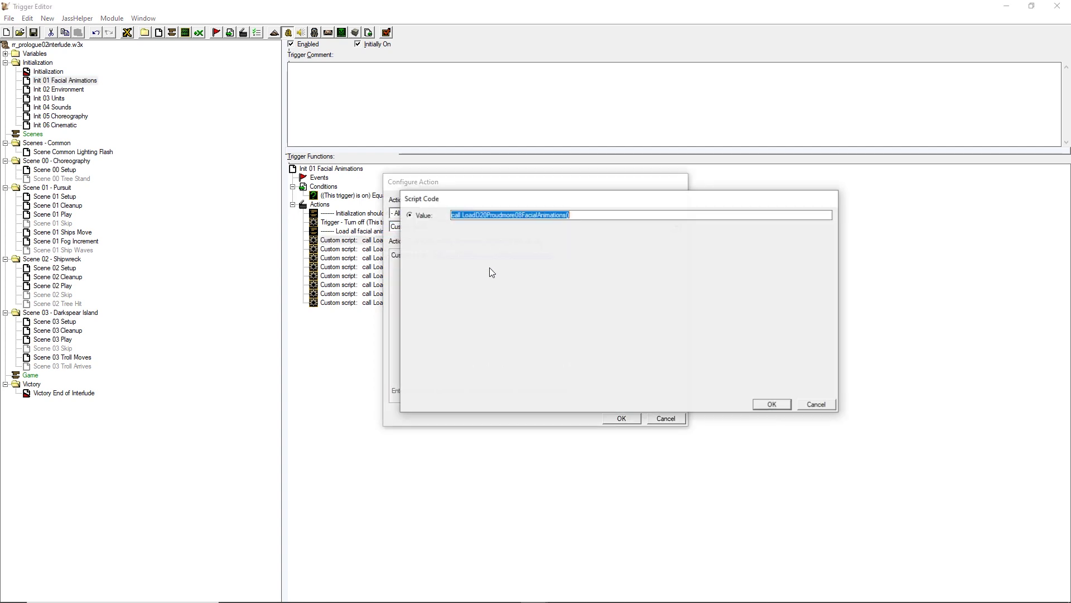
pyautogui.click(803, 405)
pyautogui.click(670, 422)
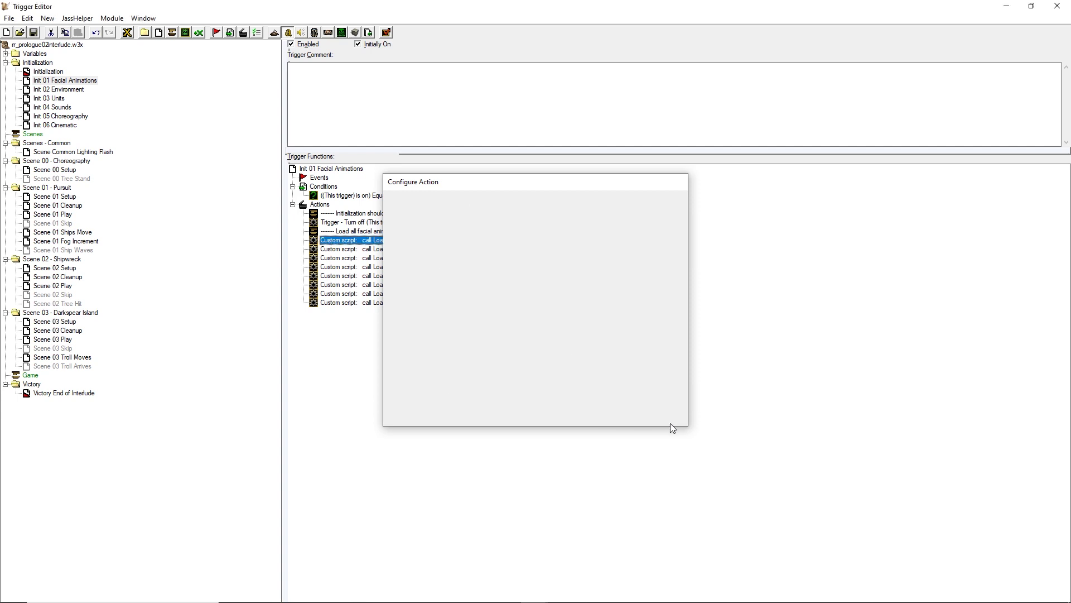
pyautogui.doubleClick(404, 249)
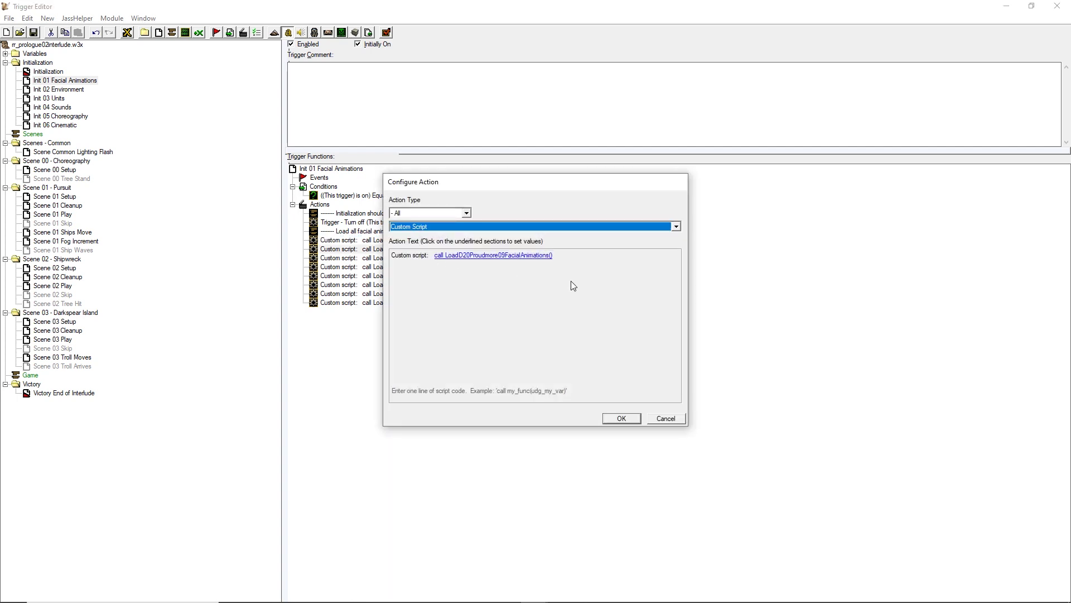